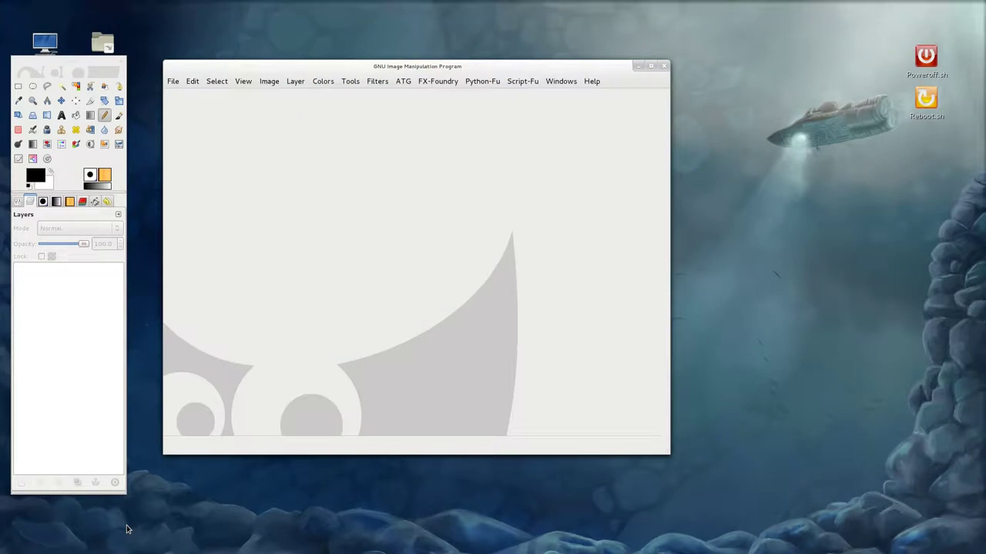
Launch the Star Scape generator with image size 1024×768.
{"action": "left_click", "coordinate": [172, 81]}
{"action": "left_click", "coordinate": [171, 81]}
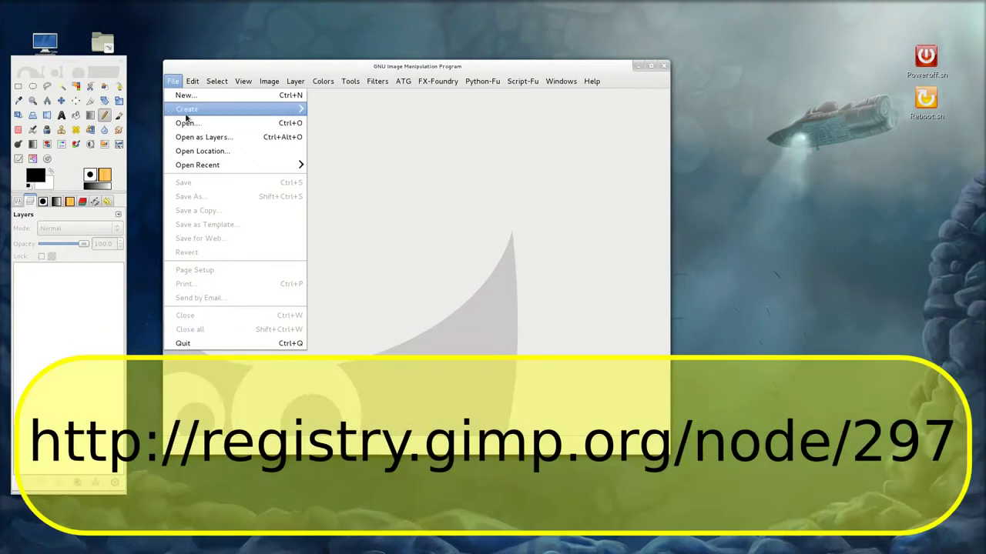
{"action": "mouse_move", "coordinate": [329, 224]}
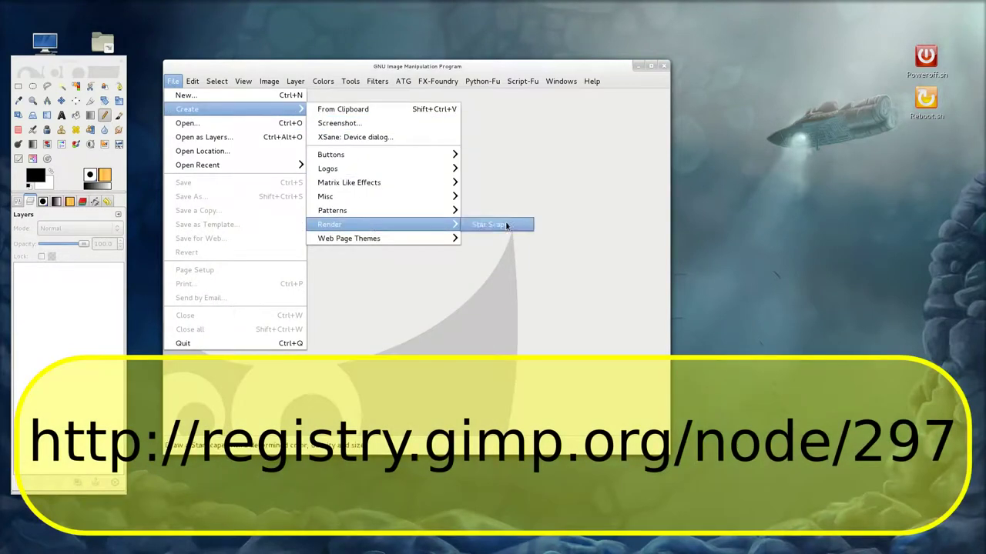
{"action": "left_click", "coordinate": [505, 225]}
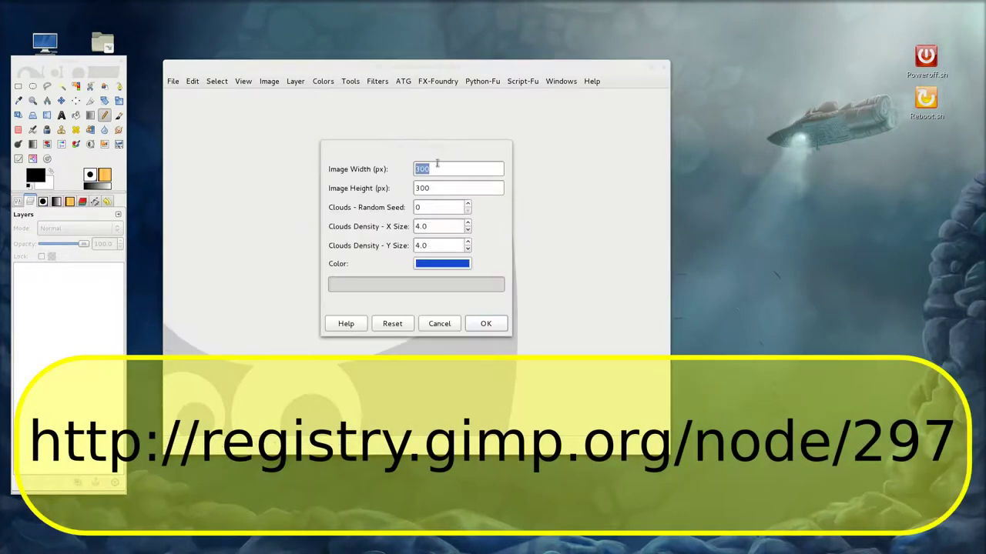
{"action": "left_click", "coordinate": [452, 169]}
{"action": "left_click_drag", "start_coordinate": [443, 169], "coordinate": [308, 172]}
{"action": "type", "text": "10"}
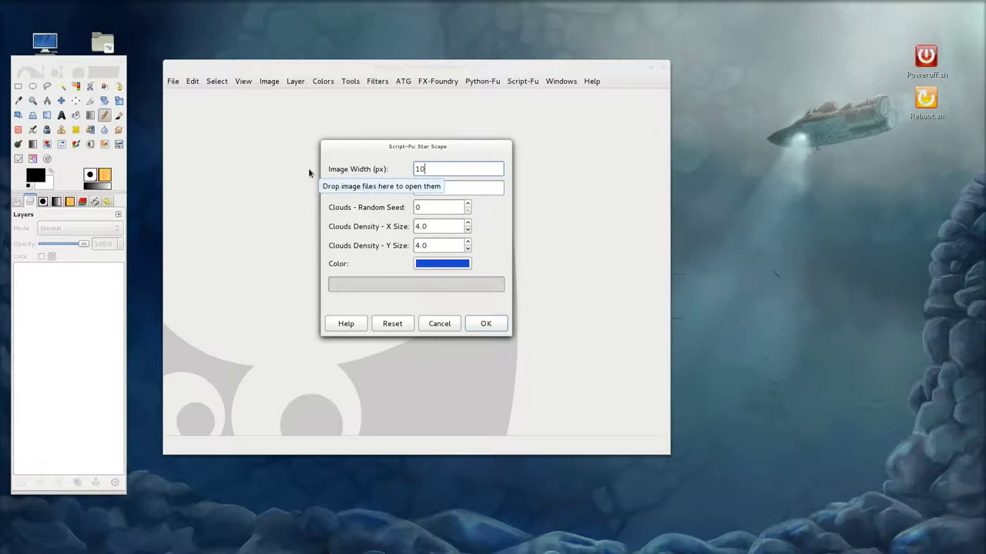
{"action": "type", "text": "24"}
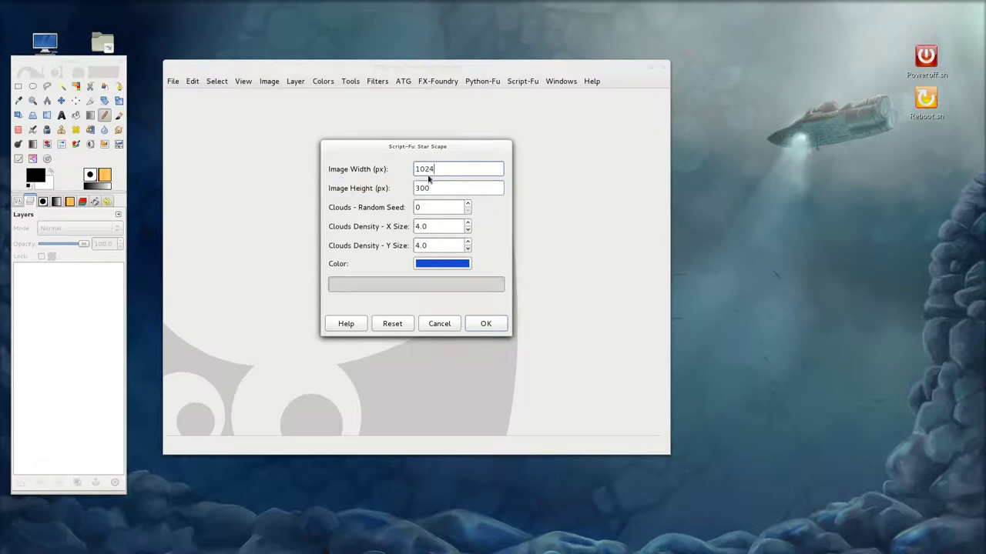
{"action": "left_click_drag", "start_coordinate": [441, 188], "coordinate": [362, 187]}
{"action": "type", "text": "768"}
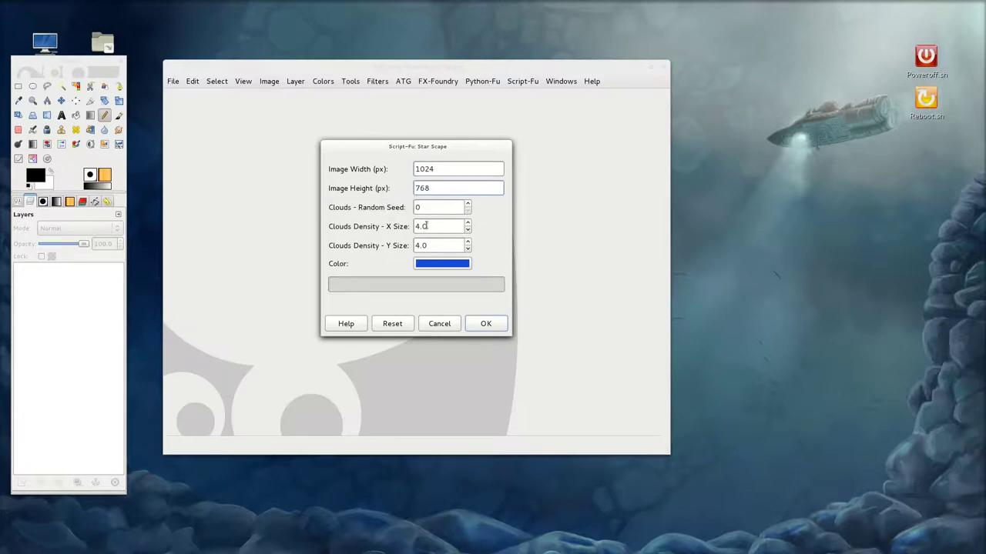
Set the cloud colour to pure white and generate the starfield.
{"action": "left_click", "coordinate": [441, 263]}
{"action": "left_click_drag", "start_coordinate": [360, 247], "coordinate": [370, 204]}
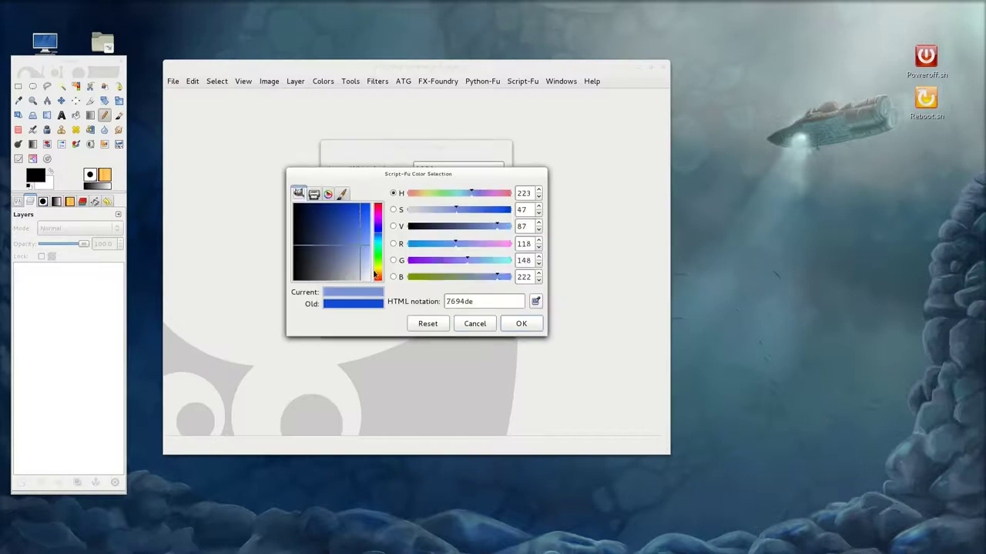
{"action": "left_click", "coordinate": [529, 326]}
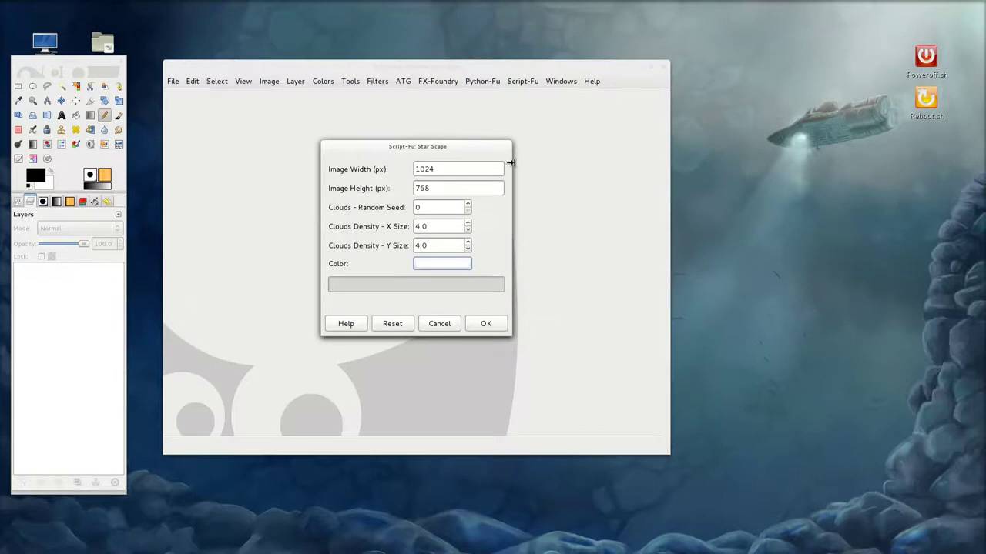
{"action": "left_click", "coordinate": [486, 324]}
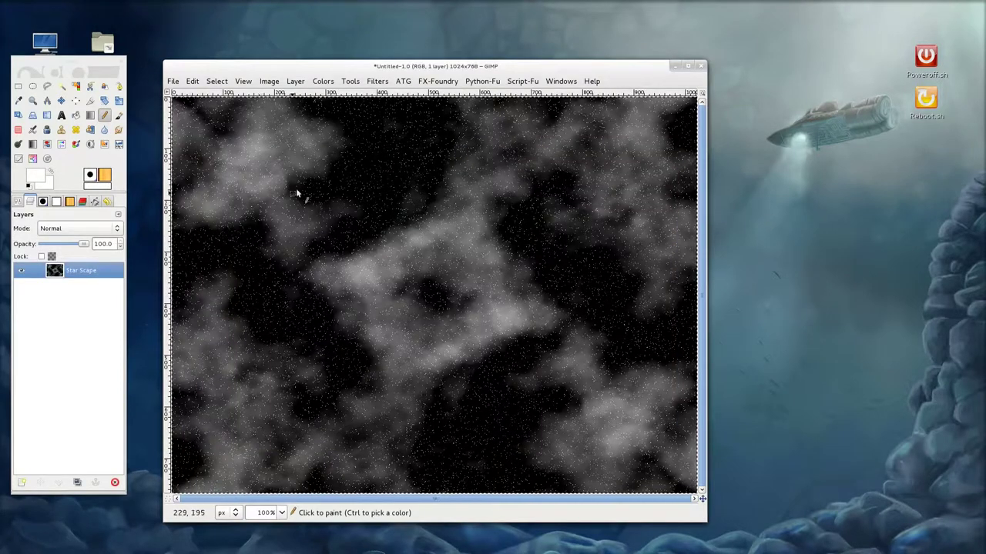
Undo the bucket fill and selection steps to restore the separate cloud layers.
{"action": "left_click_drag", "start_coordinate": [438, 68], "coordinate": [541, 68]}
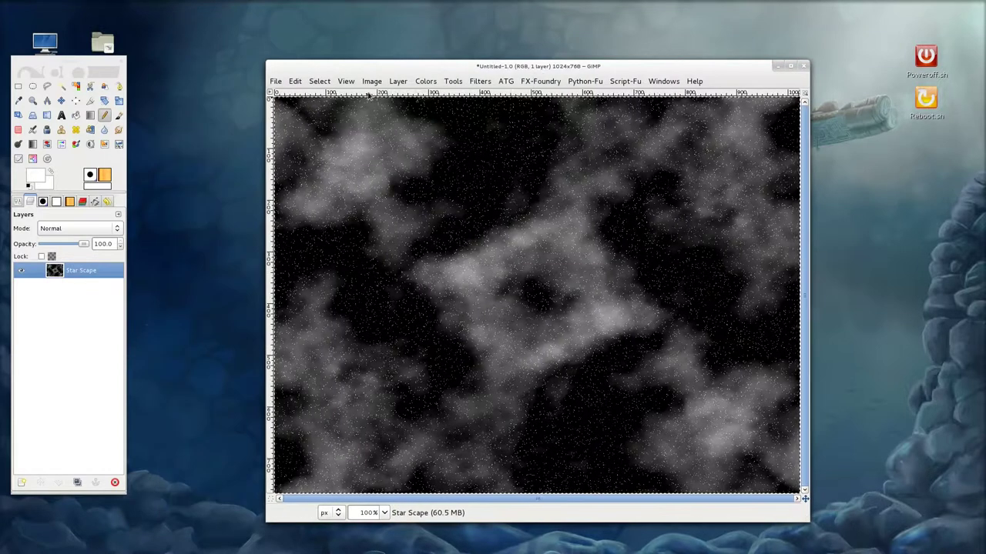
{"action": "left_click", "coordinate": [295, 80]}
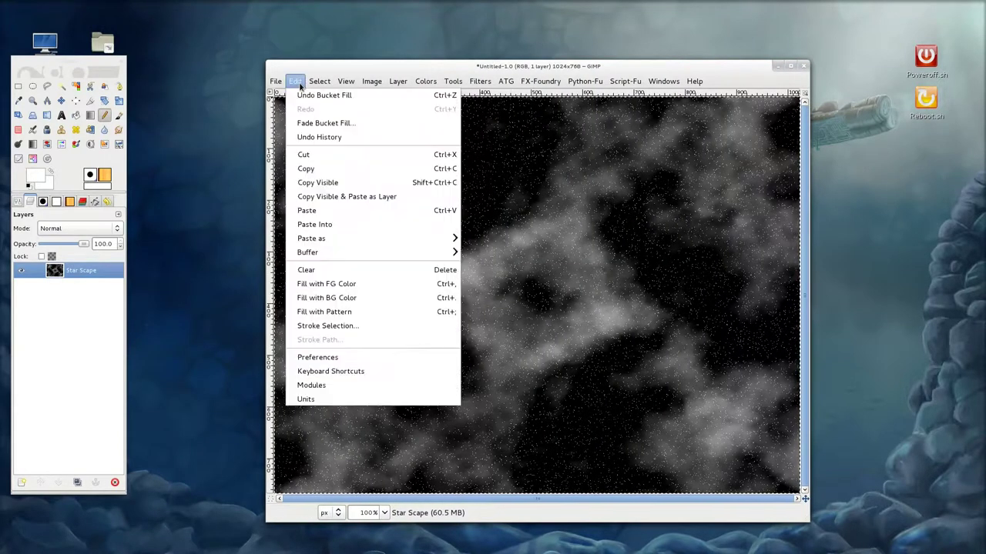
{"action": "left_click", "coordinate": [308, 95]}
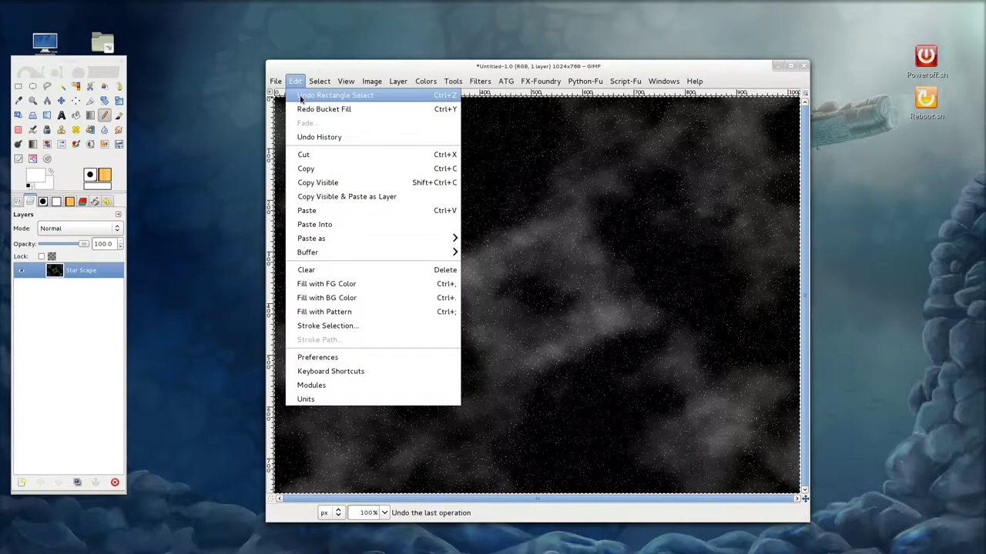
{"action": "left_click", "coordinate": [300, 97]}
{"action": "left_click", "coordinate": [296, 81]}
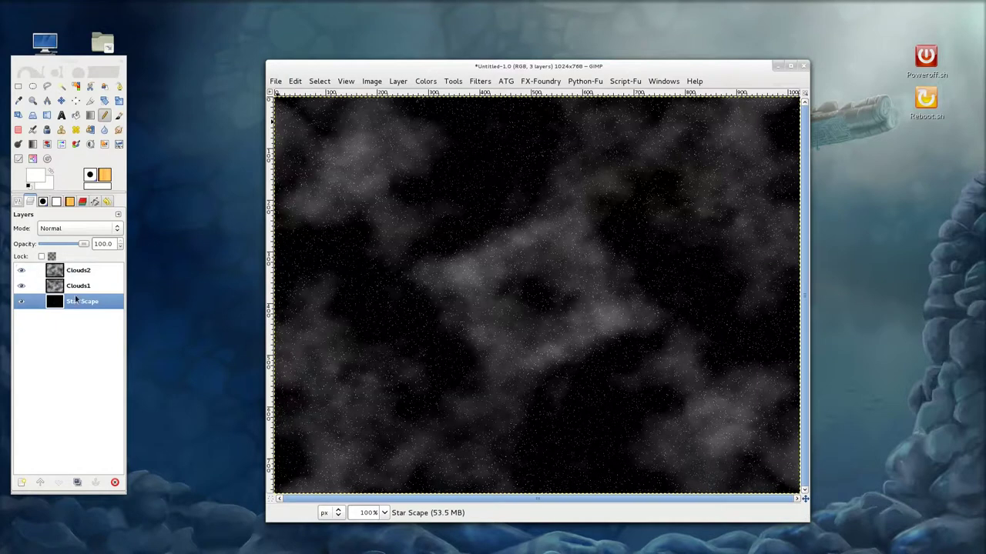
Delete the Clouds2 and Clouds1 layers.
{"action": "left_click", "coordinate": [21, 271]}
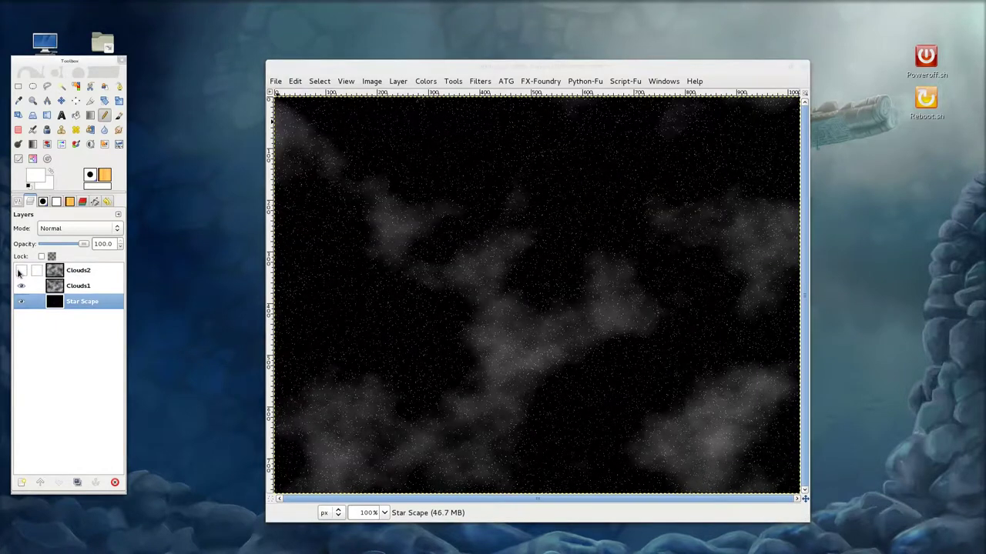
{"action": "left_click", "coordinate": [92, 274]}
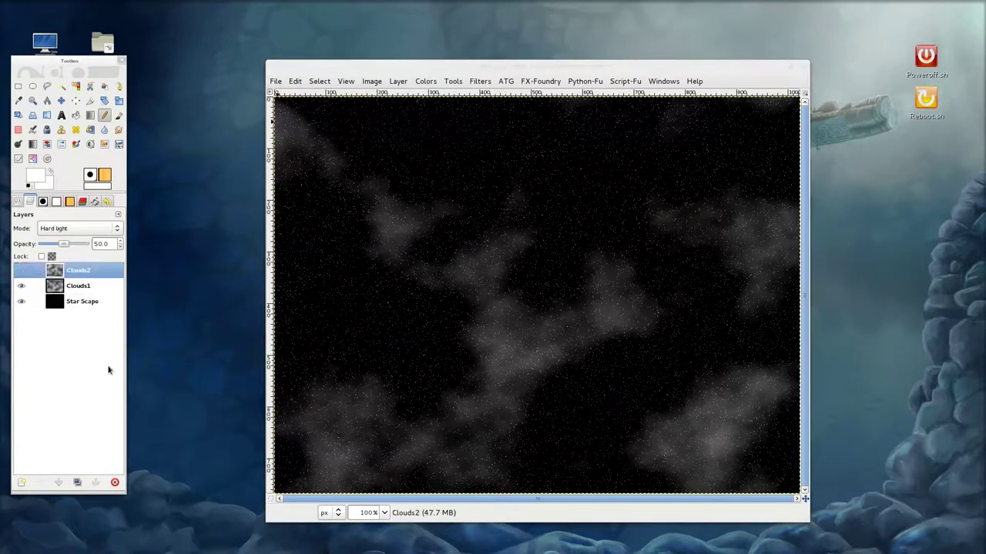
{"action": "left_click", "coordinate": [115, 482]}
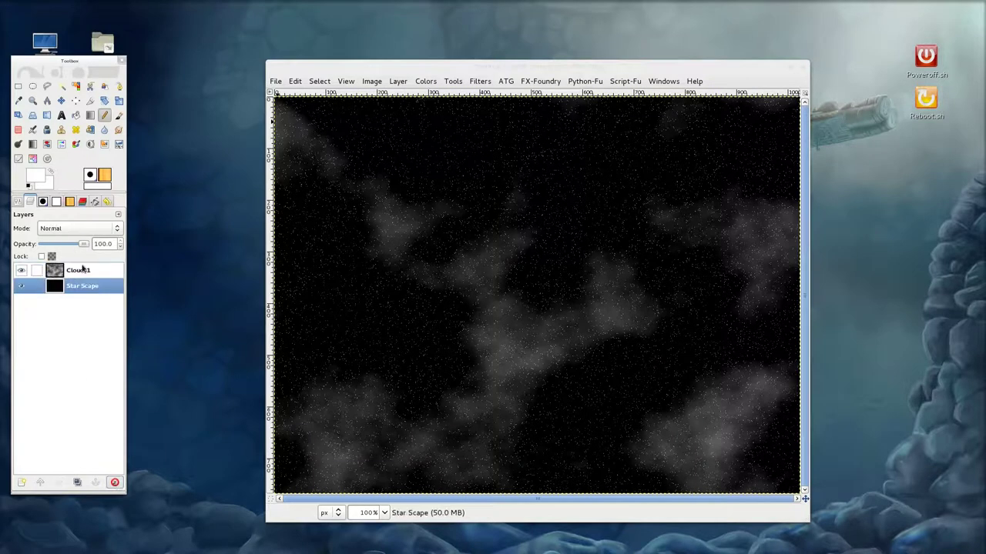
{"action": "left_click", "coordinate": [85, 270]}
{"action": "left_click", "coordinate": [115, 483]}
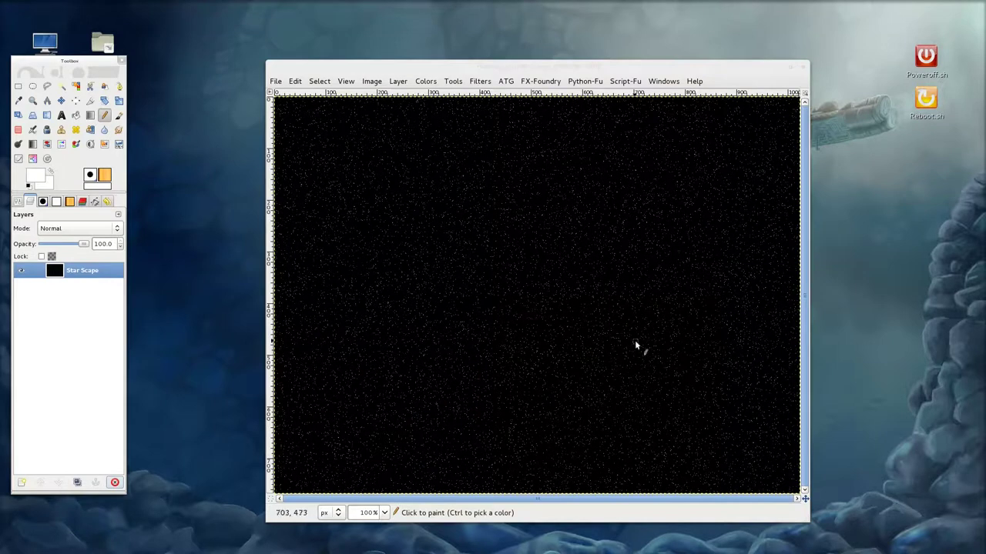
Darken the starfield with Levels, raising the input black point to 141.
{"action": "left_click", "coordinate": [791, 70]}
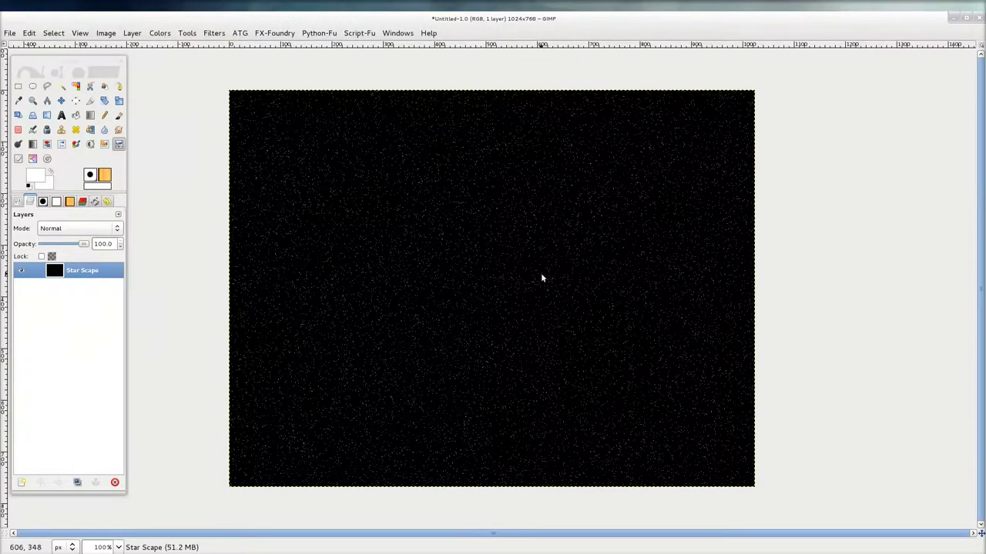
{"action": "left_click", "coordinate": [118, 144]}
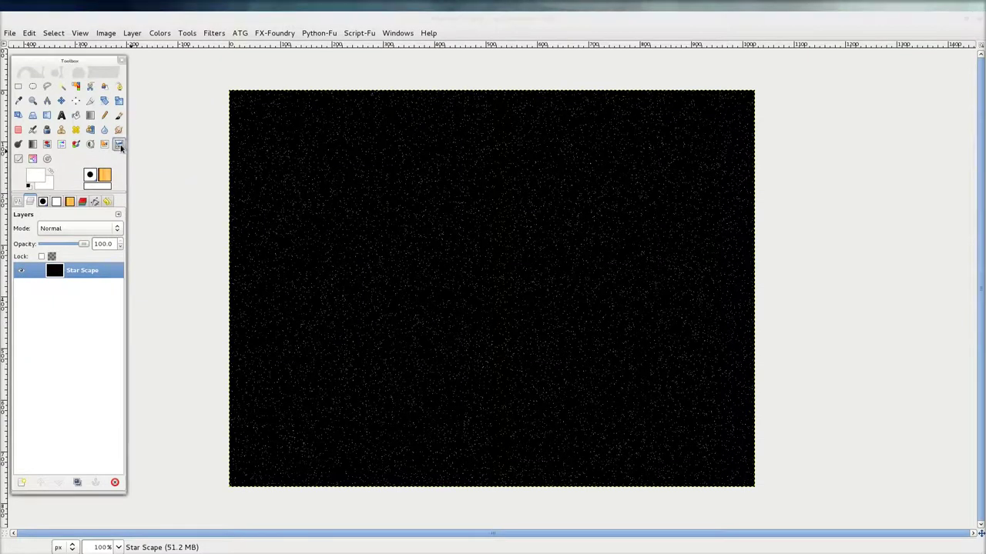
{"action": "left_click", "coordinate": [322, 195]}
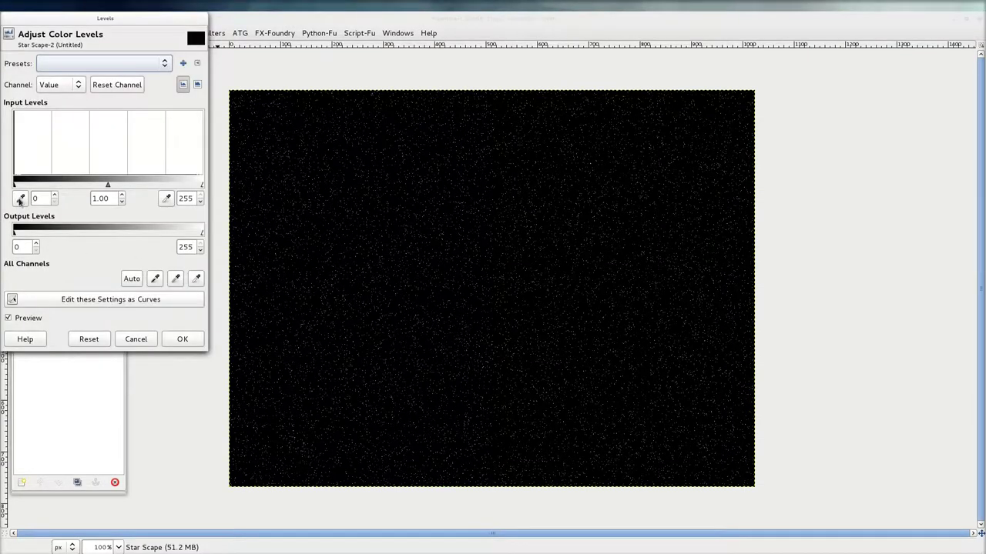
{"action": "left_click_drag", "start_coordinate": [14, 185], "coordinate": [117, 188]}
{"action": "left_click", "coordinate": [183, 340]}
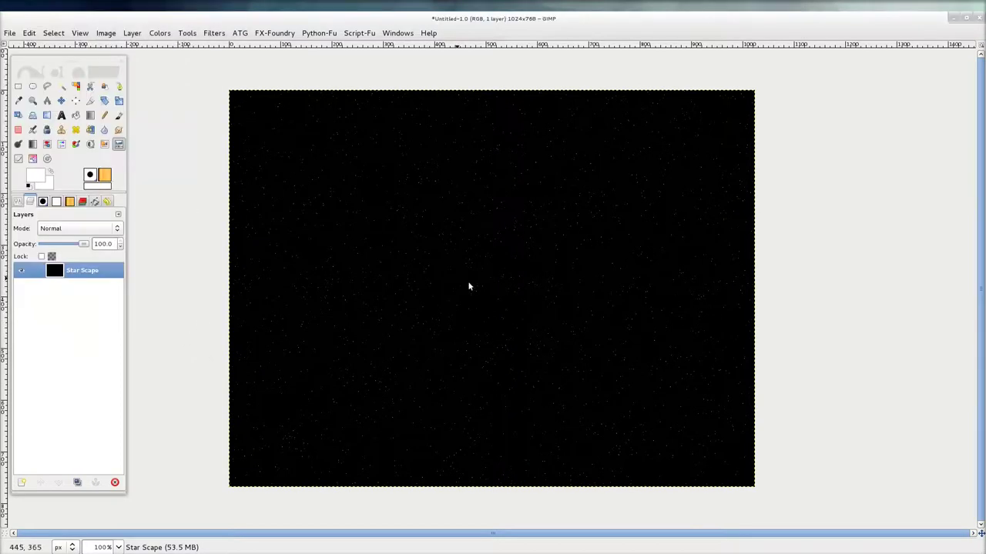
{"action": "key", "text": "1"}
{"action": "key", "text": "shift+ctrl+j"}
Apply Sparkle with adjusted threshold and spike settings, then zoom in to inspect the stars.
{"action": "left_click", "coordinate": [214, 33]}
{"action": "mouse_move", "coordinate": [242, 134]}
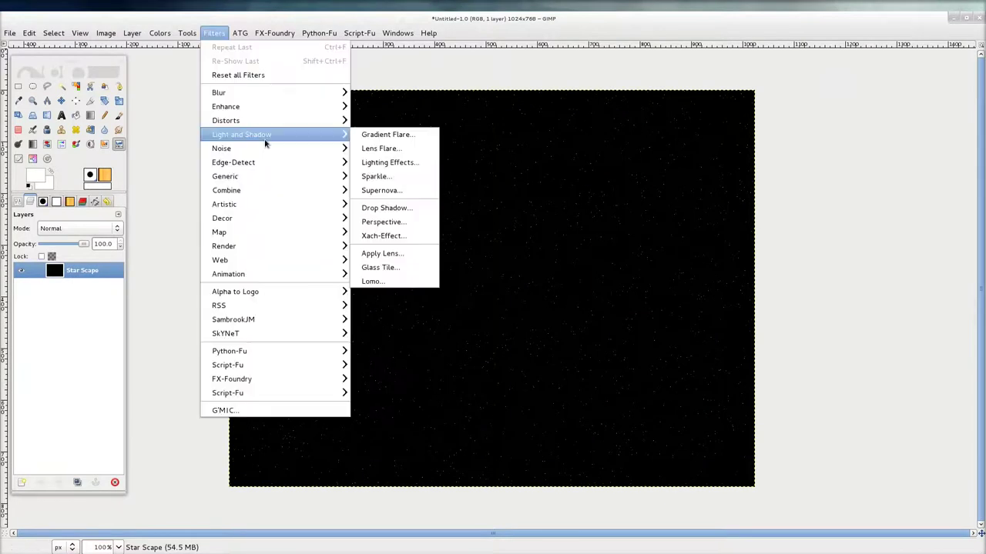
{"action": "left_click", "coordinate": [398, 176]}
{"action": "mouse_move", "coordinate": [473, 239]}
{"action": "left_mouse_down"}
{"action": "mouse_move", "coordinate": [528, 240]}
{"action": "mouse_move", "coordinate": [472, 239]}
{"action": "left_mouse_up"}
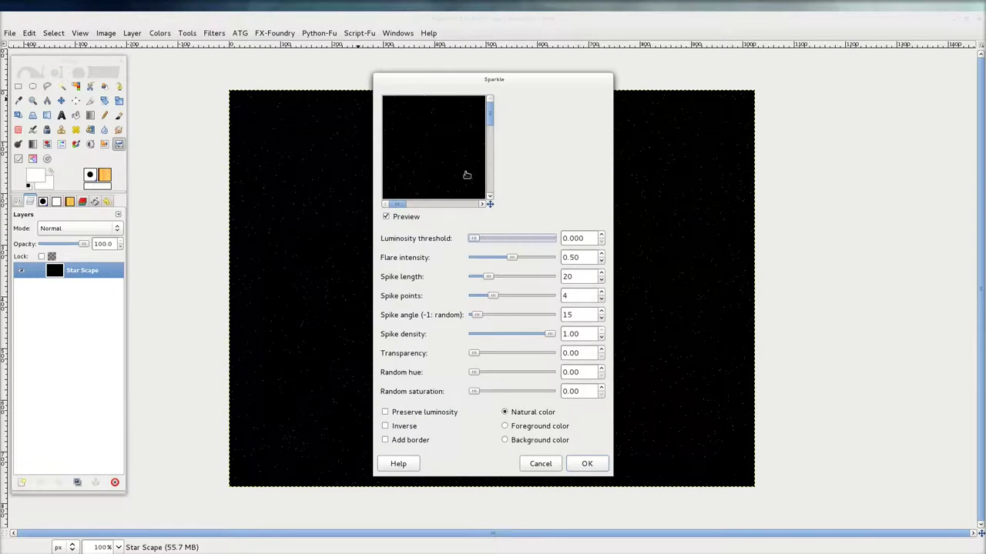
{"action": "mouse_move", "coordinate": [491, 204]}
{"action": "left_mouse_down"}
{"action": "mouse_move", "coordinate": [515, 238]}
{"action": "mouse_move", "coordinate": [562, 242]}
{"action": "mouse_move", "coordinate": [466, 238]}
{"action": "mouse_move", "coordinate": [499, 258]}
{"action": "mouse_move", "coordinate": [482, 279]}
{"action": "left_mouse_up"}
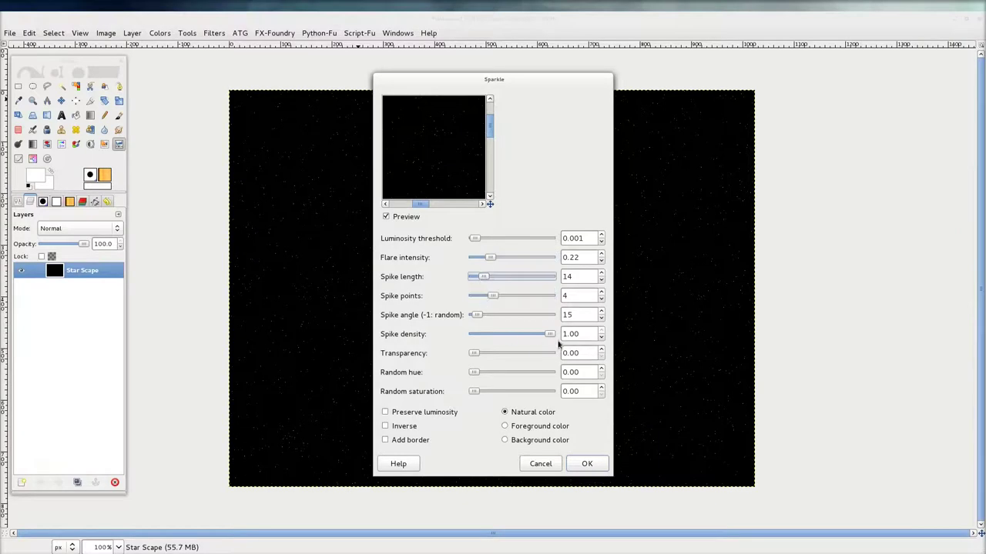
{"action": "left_click", "coordinate": [590, 464]}
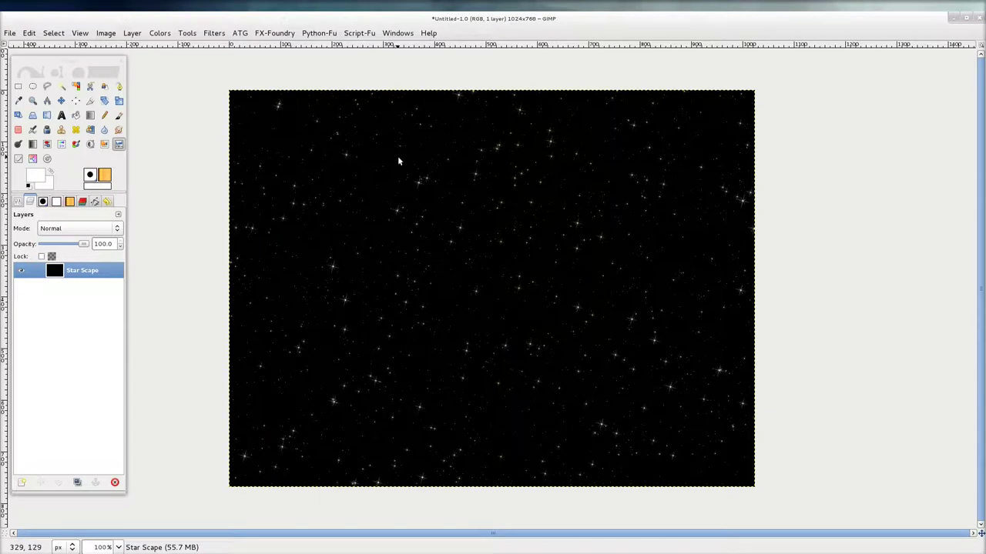
{"action": "key", "text": "2"}
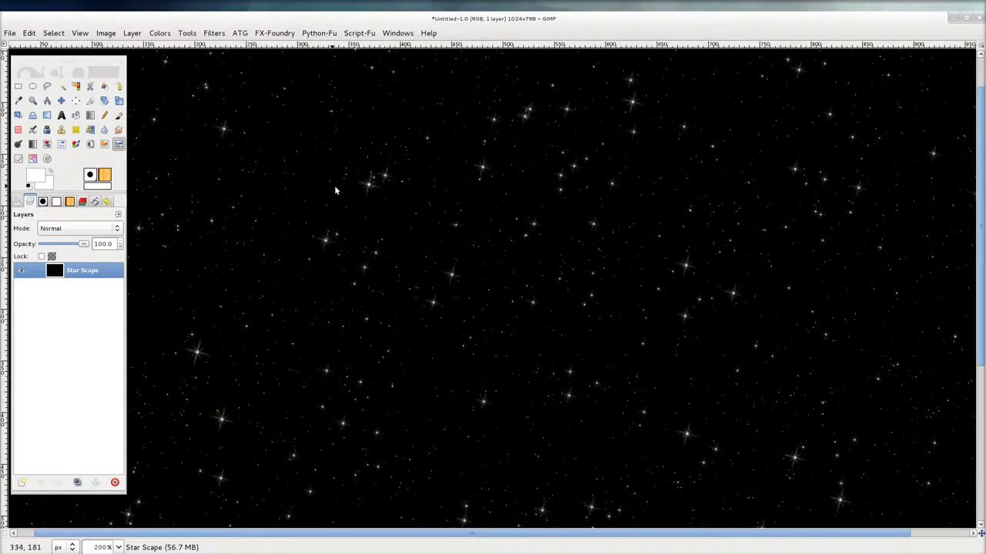
{"action": "scroll", "coordinate": [335, 190], "scroll_direction": "up", "scroll_amount": 1}
{"action": "scroll", "coordinate": [334, 190], "scroll_direction": "up", "scroll_amount": 1}
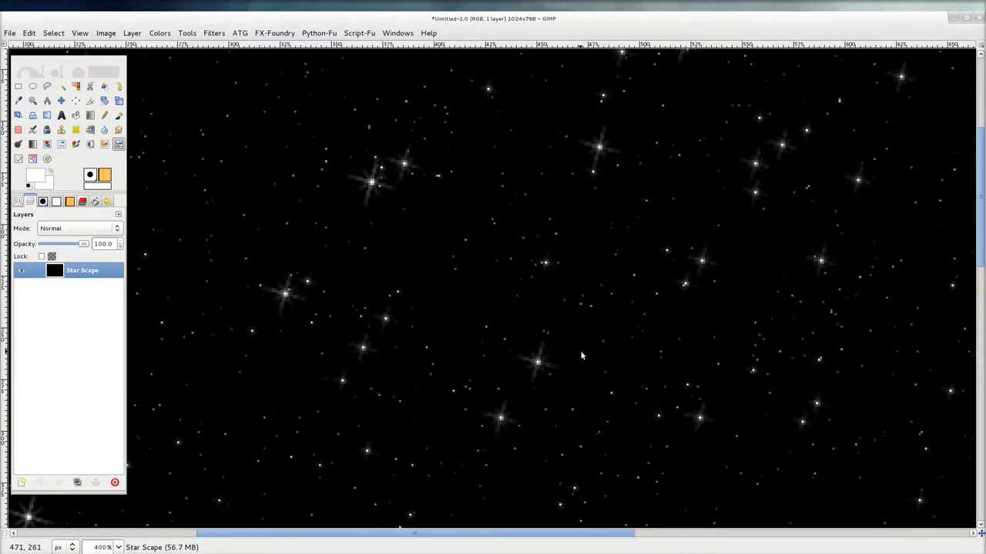
{"action": "key", "text": "1"}
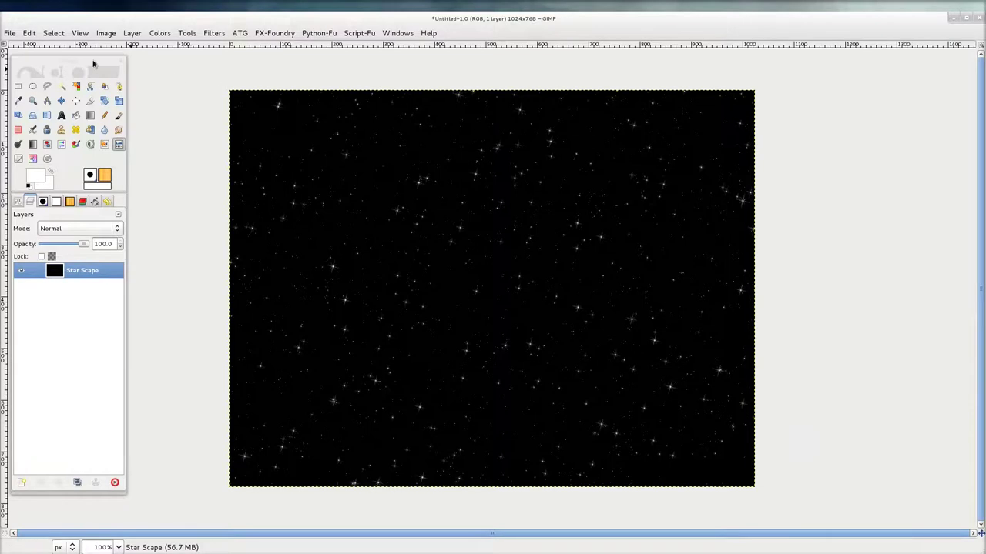
{"action": "left_click", "coordinate": [9, 34]}
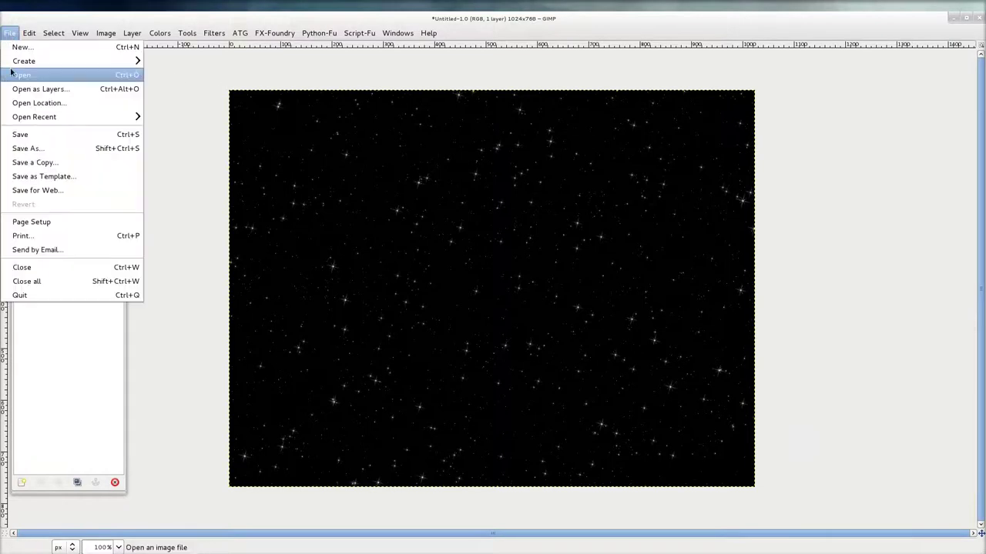
{"action": "mouse_move", "coordinate": [23, 60]}
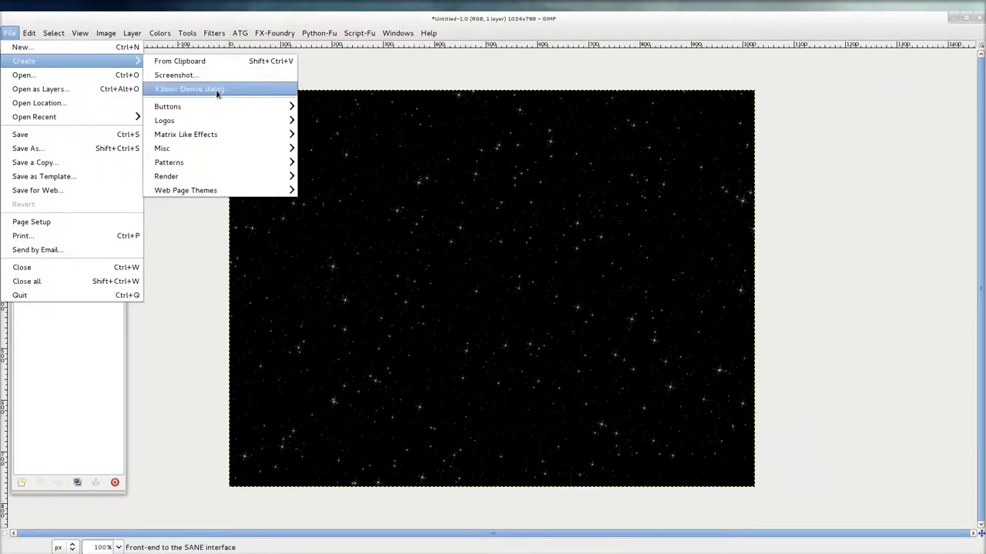
{"action": "mouse_move", "coordinate": [185, 149]}
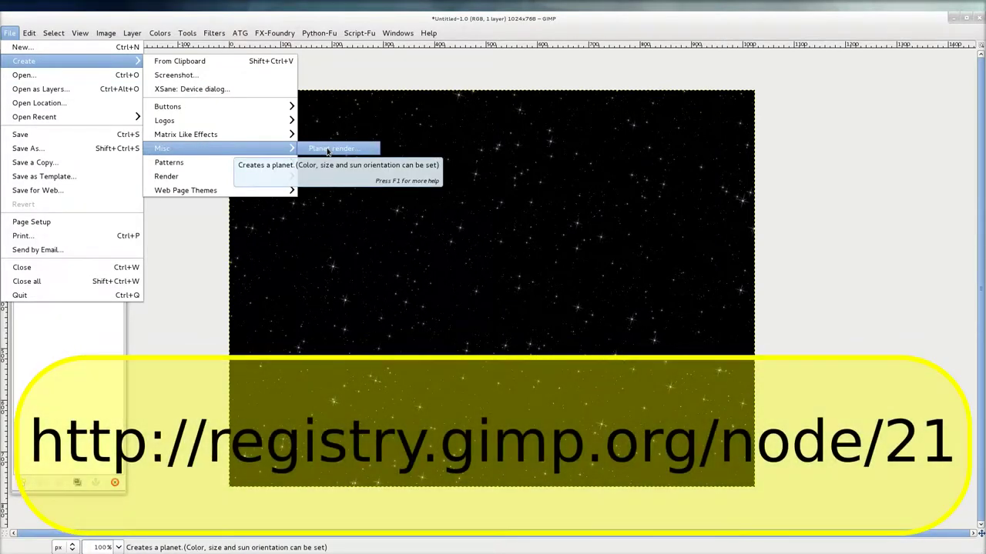
Render a 400-pixel white planet with sun orientation 0.0 and sun tilt 0.1.
{"action": "left_click", "coordinate": [327, 149]}
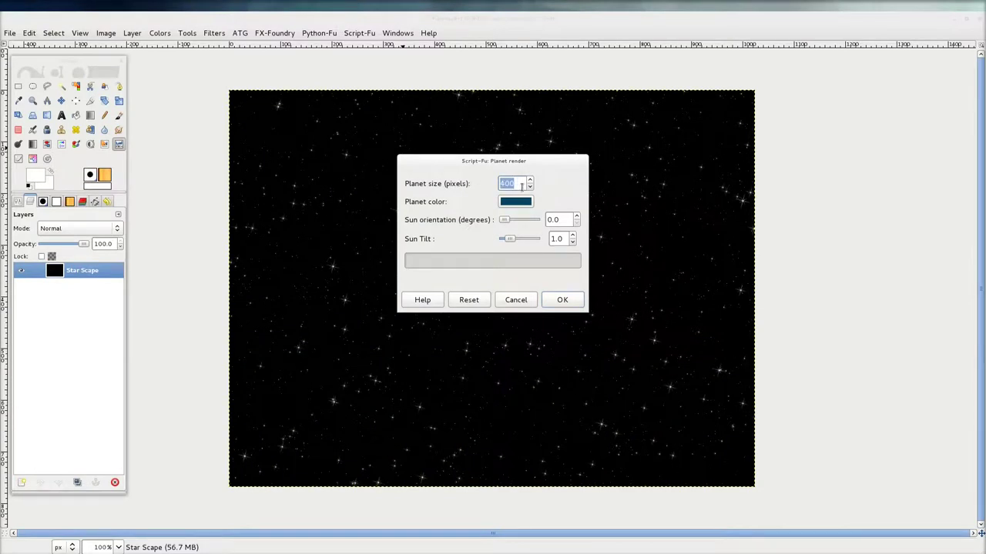
{"action": "left_click", "coordinate": [516, 201]}
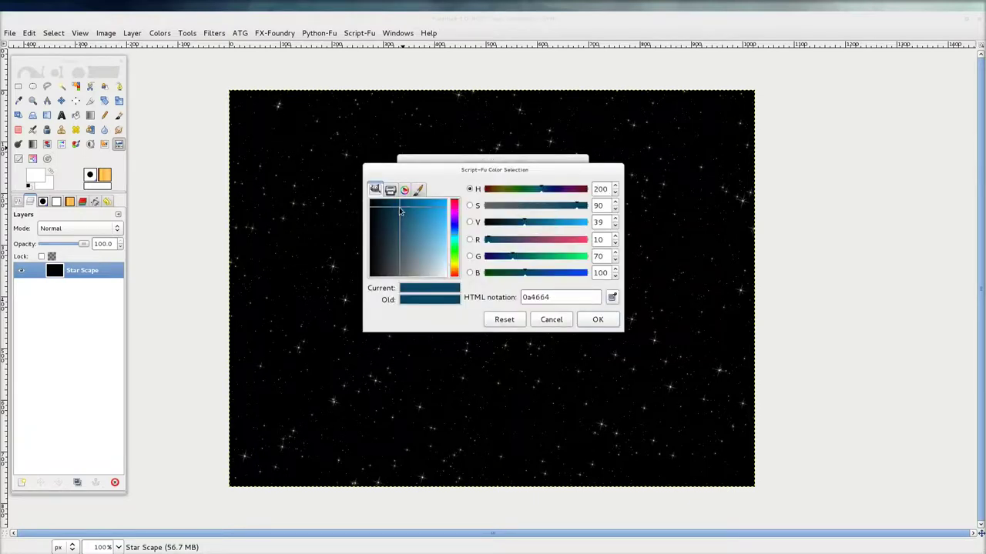
{"action": "mouse_move", "coordinate": [399, 210]}
{"action": "left_mouse_down"}
{"action": "mouse_move", "coordinate": [412, 245]}
{"action": "mouse_move", "coordinate": [452, 283]}
{"action": "left_mouse_up"}
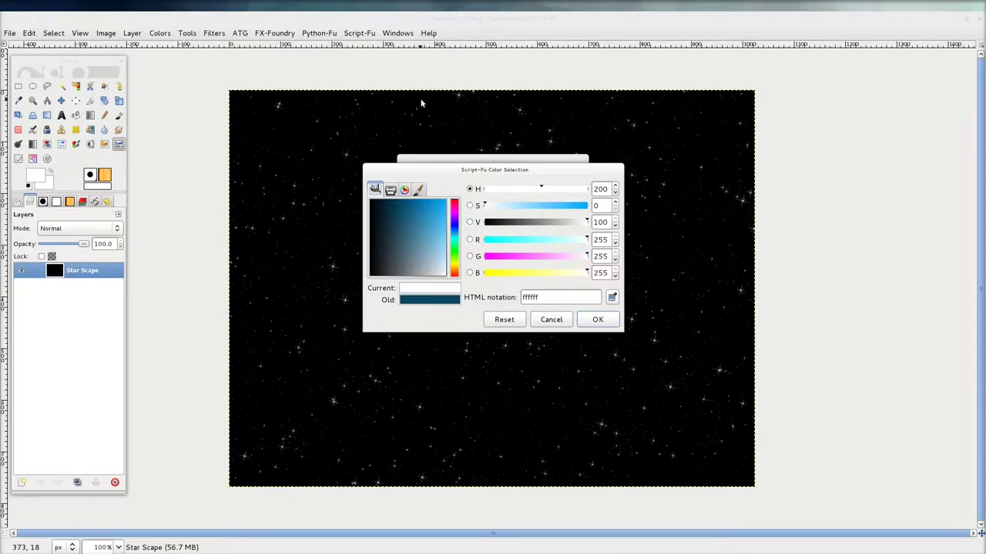
{"action": "left_click", "coordinate": [598, 320]}
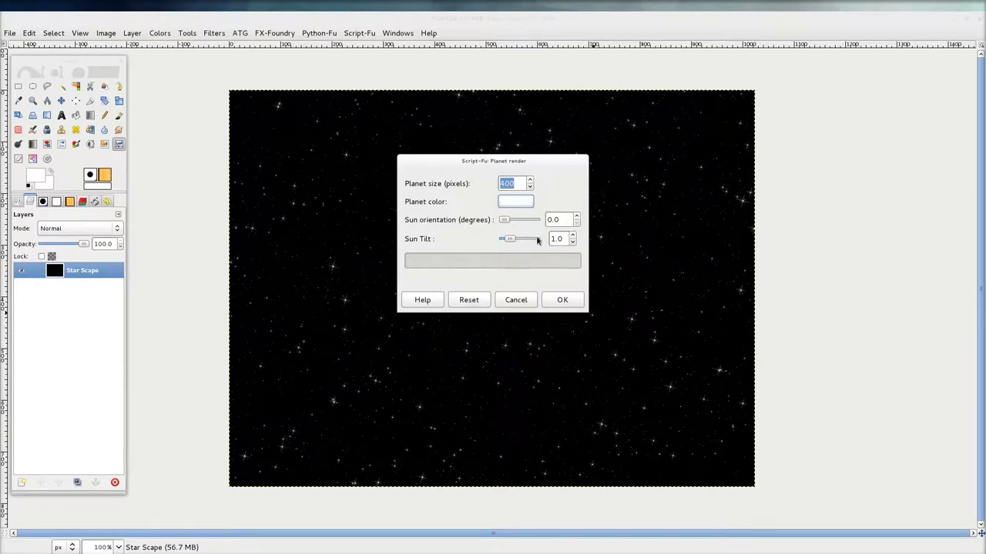
{"action": "triple_click", "coordinate": [558, 239]}
{"action": "type", "text": "0.1"}
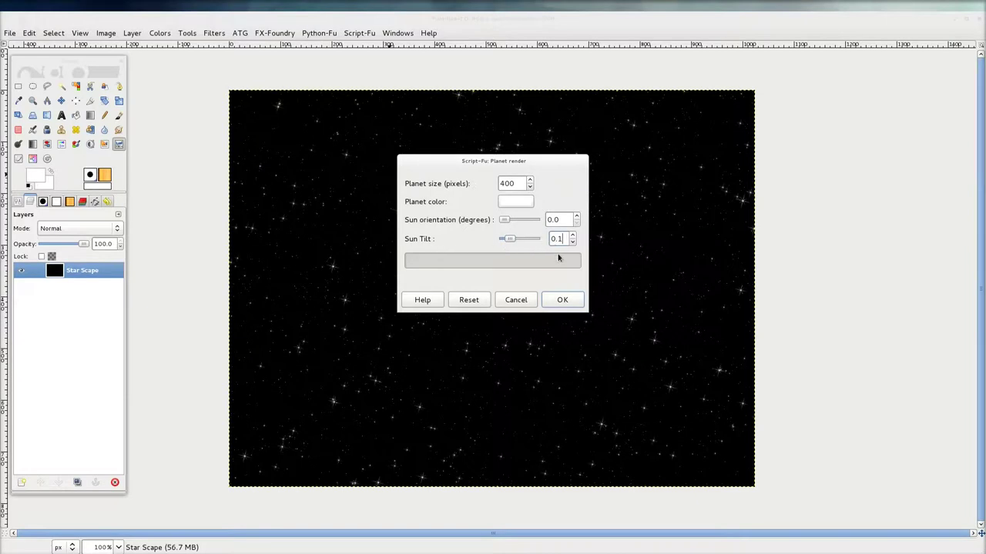
{"action": "left_click", "coordinate": [565, 301]}
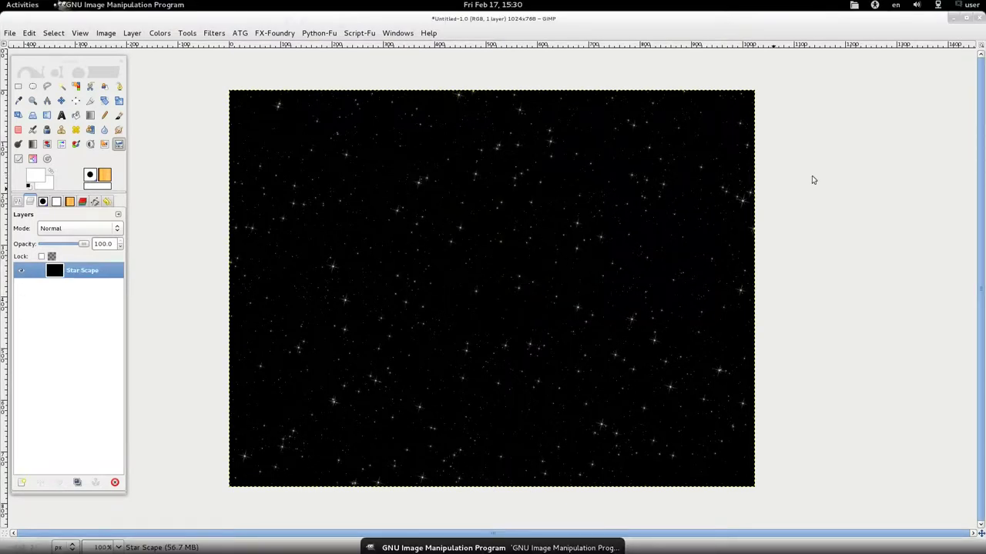
Hide the planet shadow, atmosphere and glow layers and select planet base.
{"action": "left_click", "coordinate": [954, 17]}
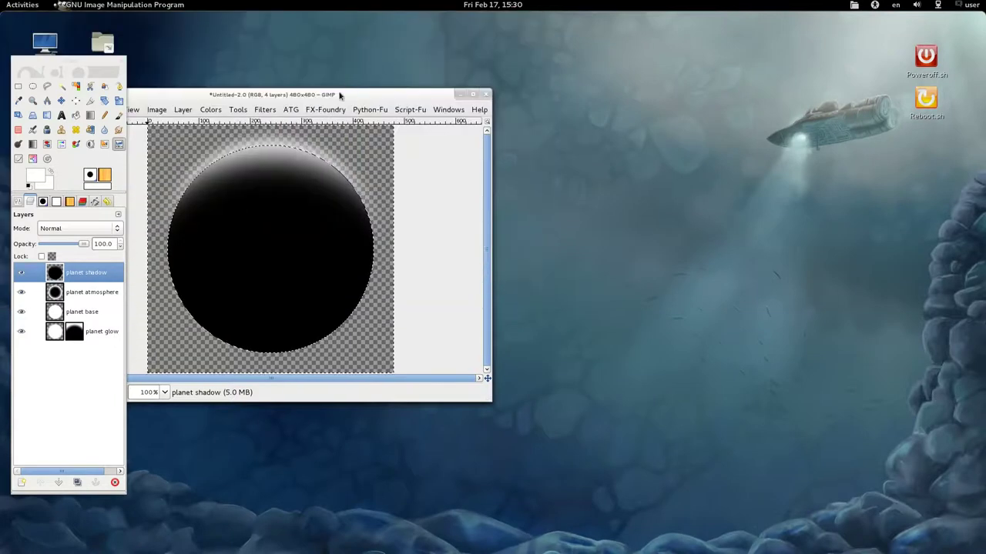
{"action": "left_click_drag", "start_coordinate": [351, 96], "coordinate": [671, 99]}
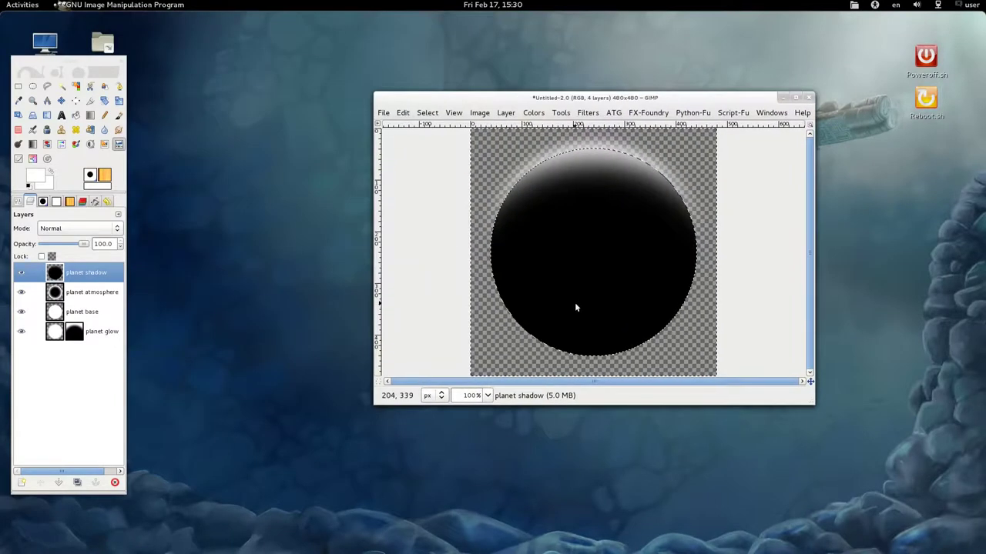
{"action": "left_click", "coordinate": [20, 274]}
{"action": "left_click", "coordinate": [21, 293]}
{"action": "left_click", "coordinate": [21, 332]}
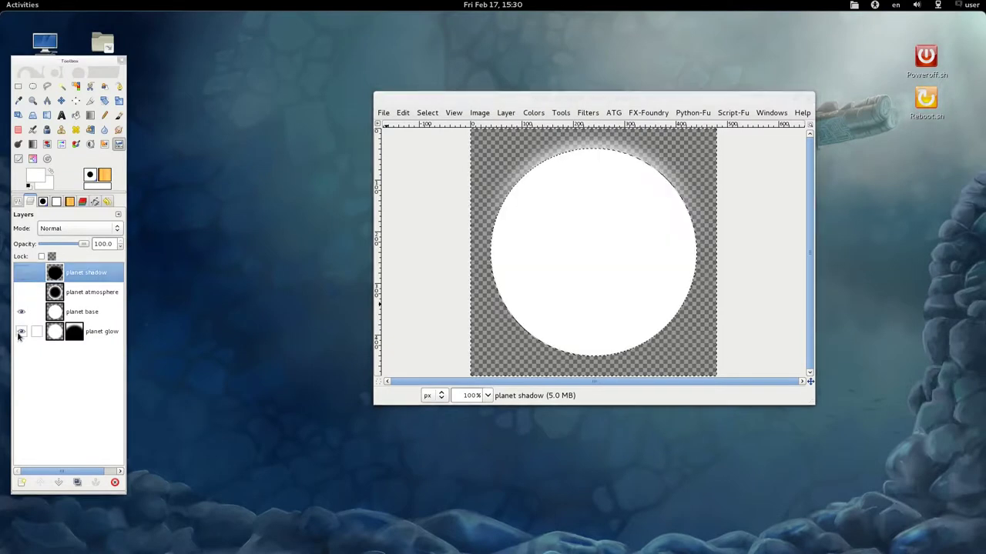
{"action": "left_click", "coordinate": [92, 312]}
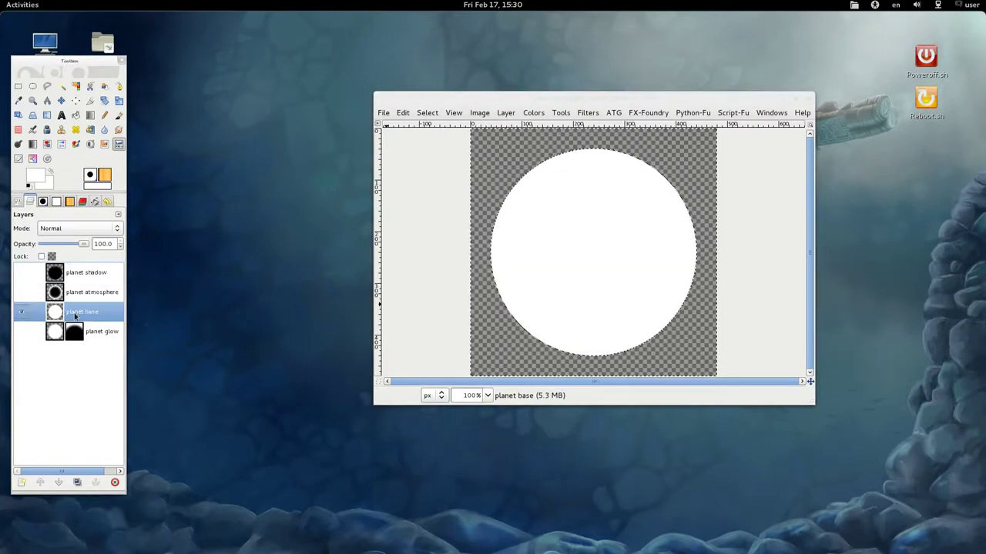
Open Blossom.jpg as a new layer above planet base.
{"action": "left_click", "coordinate": [382, 114]}
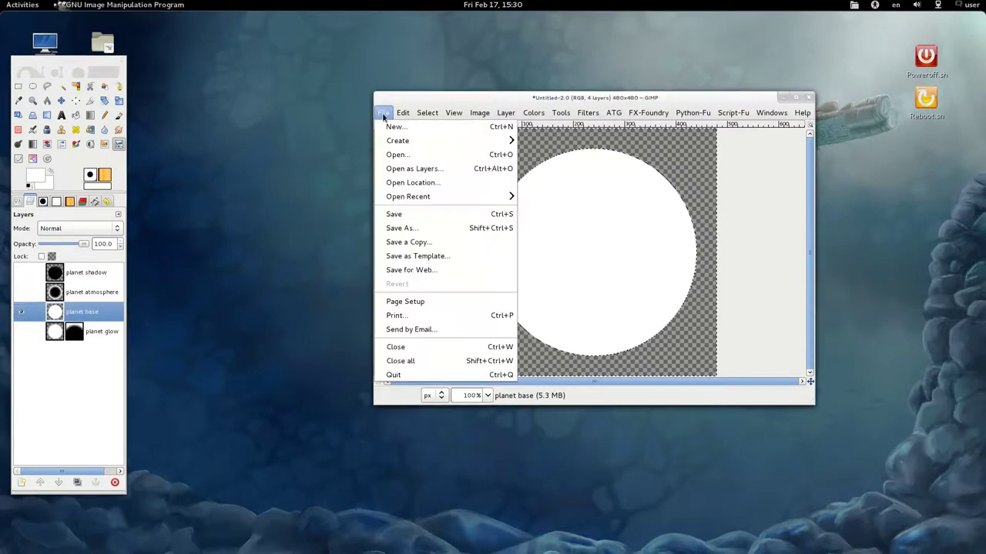
{"action": "left_click", "coordinate": [403, 166]}
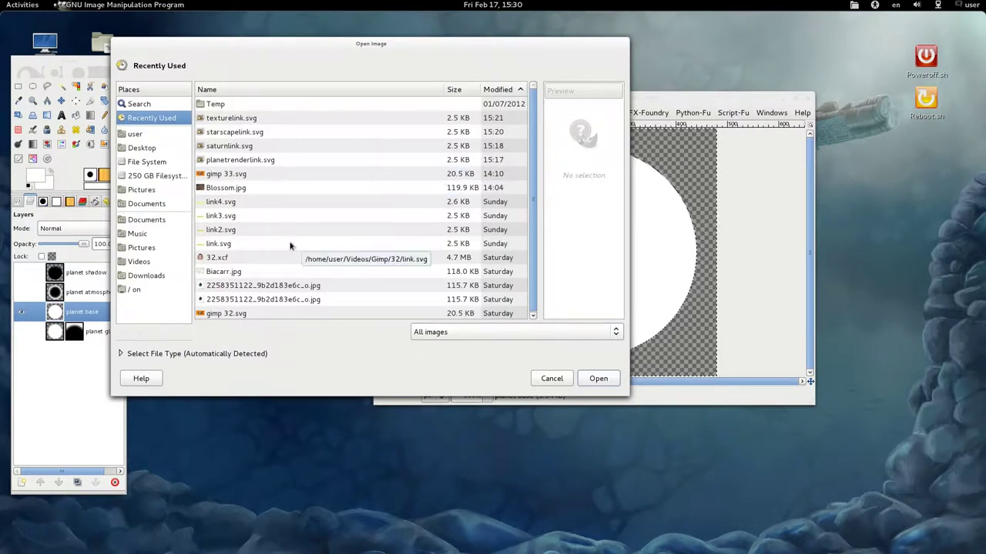
{"action": "left_click", "coordinate": [238, 193]}
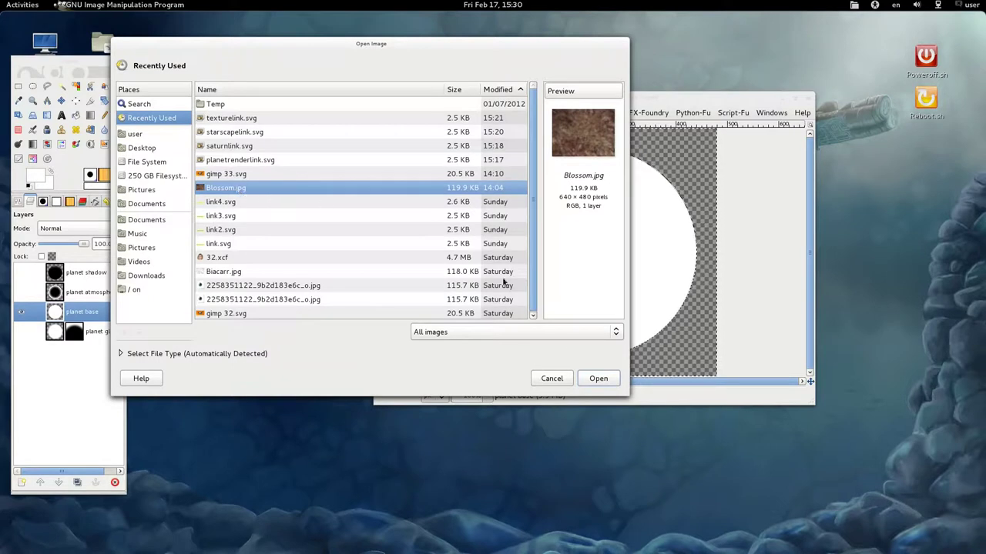
{"action": "left_click", "coordinate": [600, 382]}
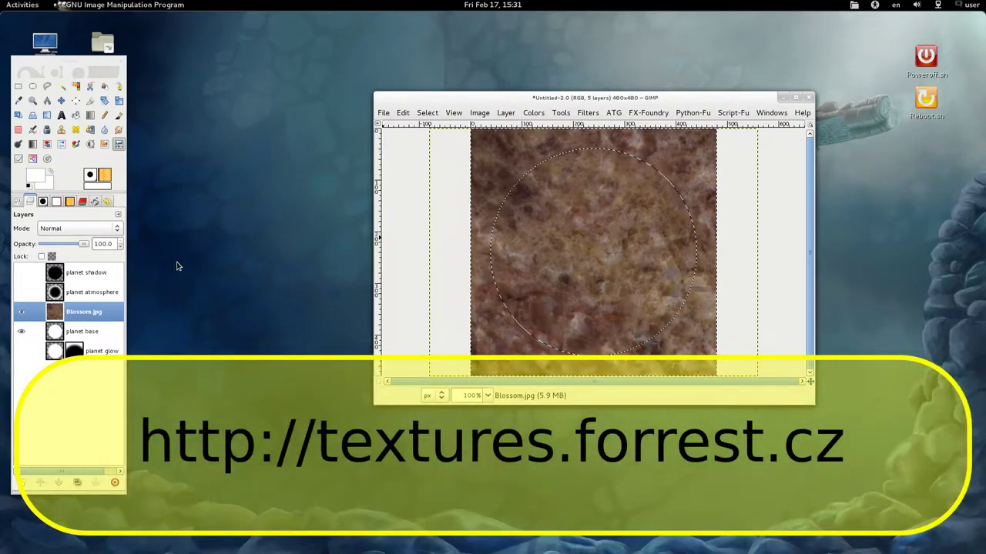
{"action": "left_click", "coordinate": [83, 332]}
{"action": "left_click", "coordinate": [83, 312]}
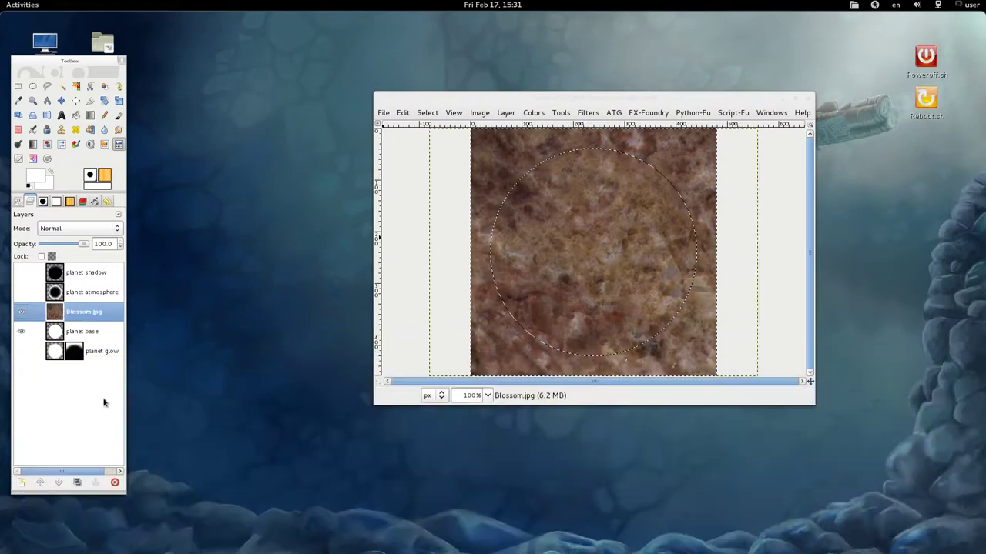
Lower Blossom.jpg below planet base and select everything outside the white circle.
{"action": "left_click", "coordinate": [58, 482]}
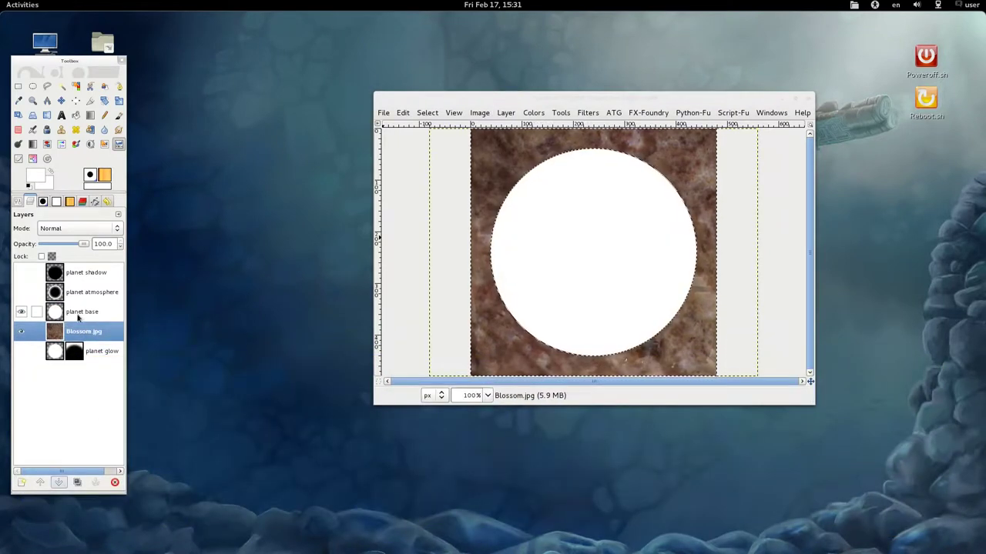
{"action": "left_click", "coordinate": [79, 313]}
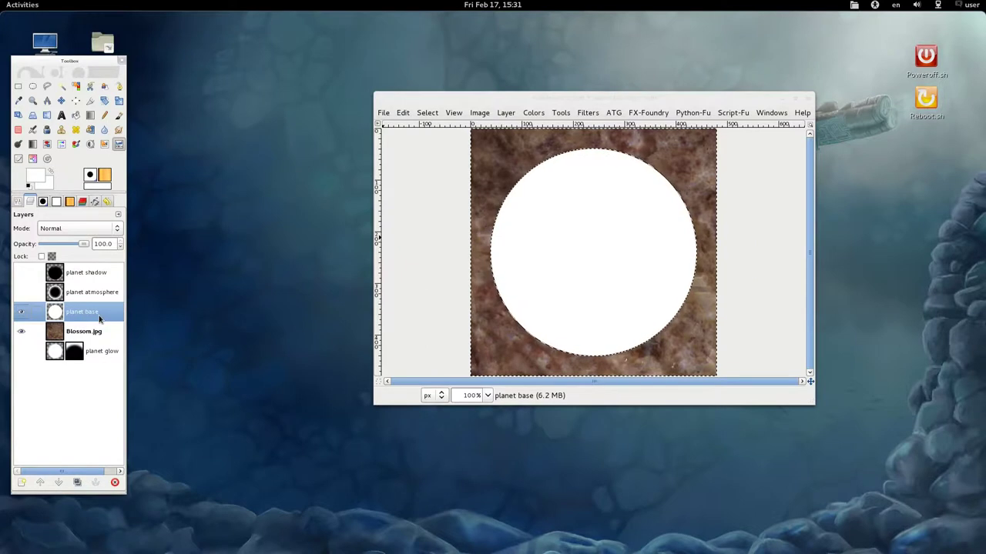
{"action": "left_click", "coordinate": [77, 87]}
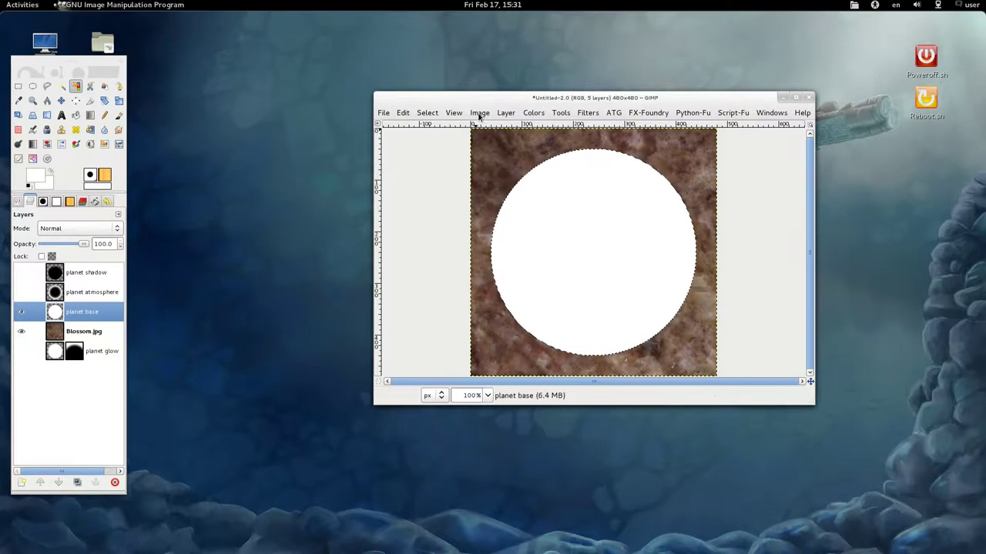
{"action": "left_click", "coordinate": [434, 114]}
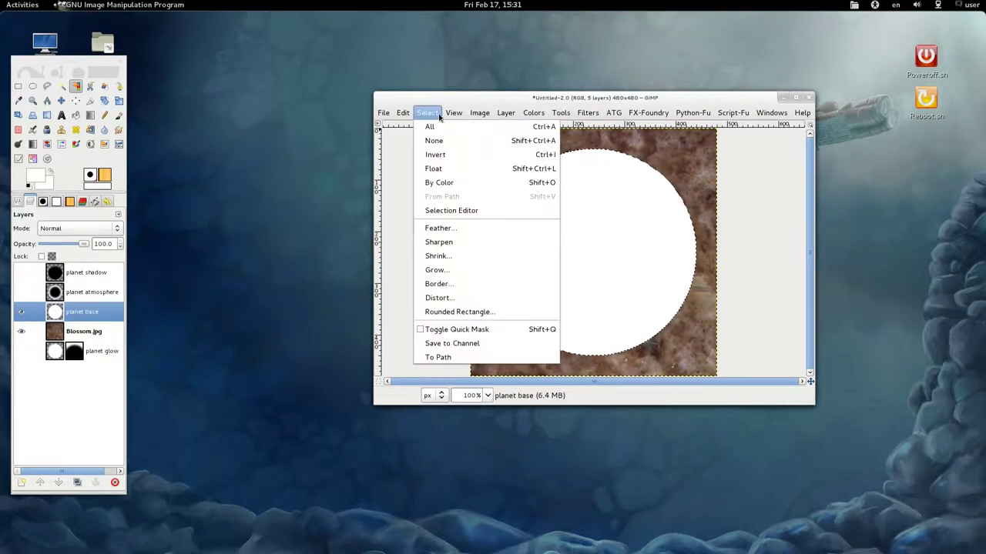
{"action": "left_click", "coordinate": [439, 156]}
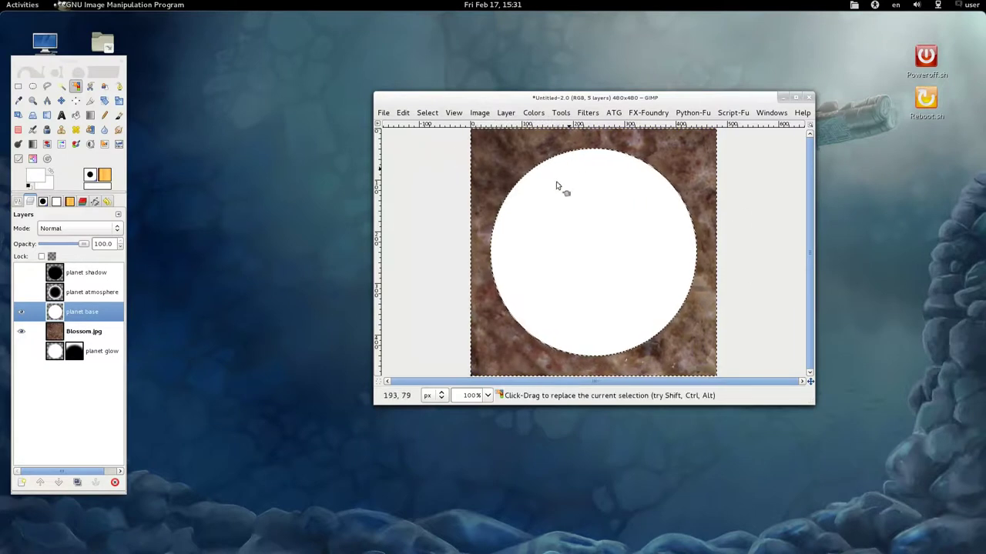
Add an alpha channel to Blossom.jpg and delete the texture outside the circle.
{"action": "left_click", "coordinate": [89, 333]}
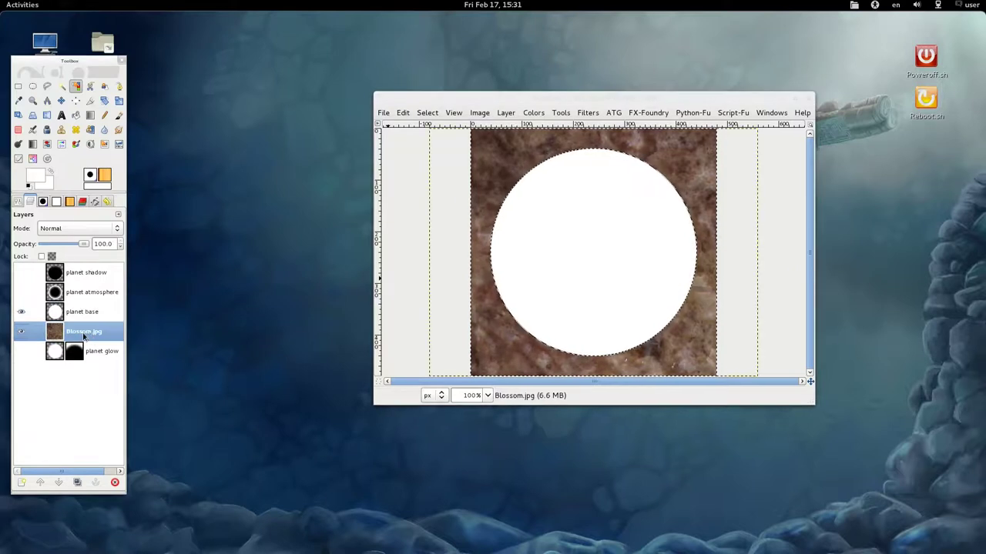
{"action": "right_click", "coordinate": [82, 336]}
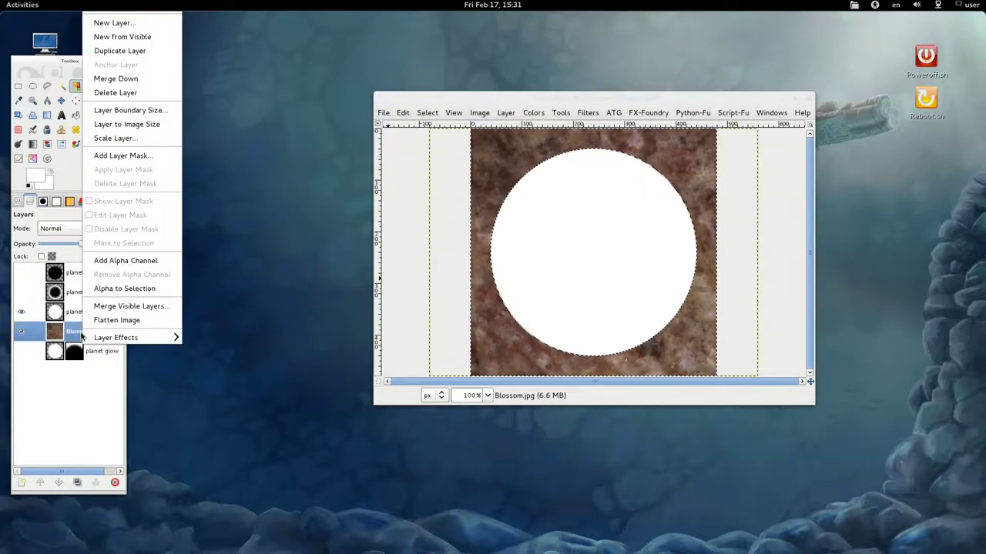
{"action": "left_click", "coordinate": [132, 261]}
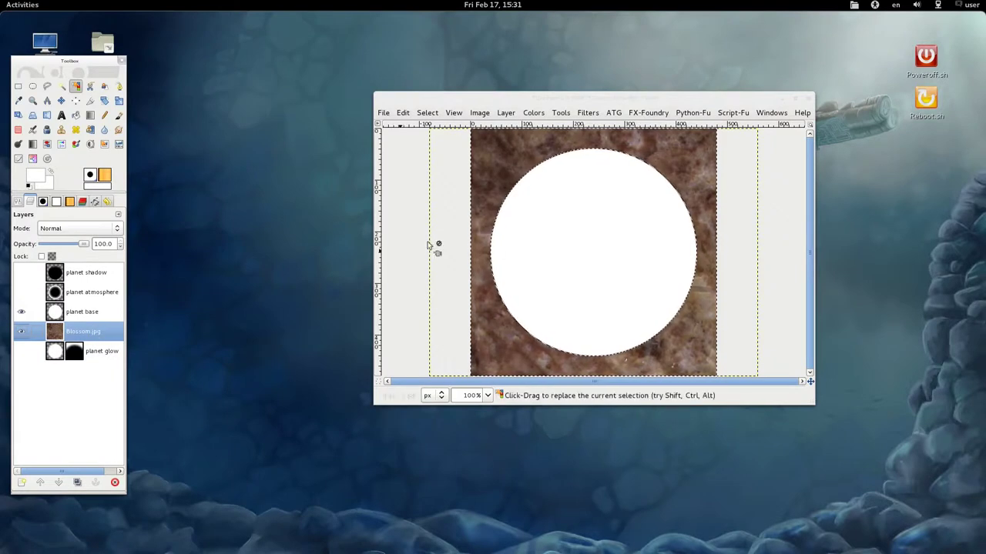
{"action": "key", "text": "Delete"}
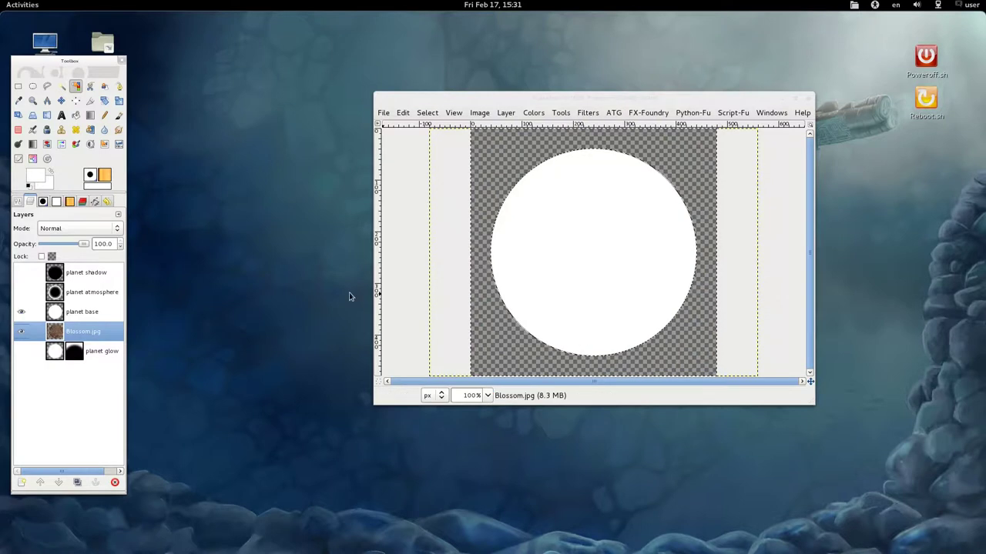
Hide planet base and show the shadow, atmosphere and glow layers.
{"action": "left_click", "coordinate": [20, 311]}
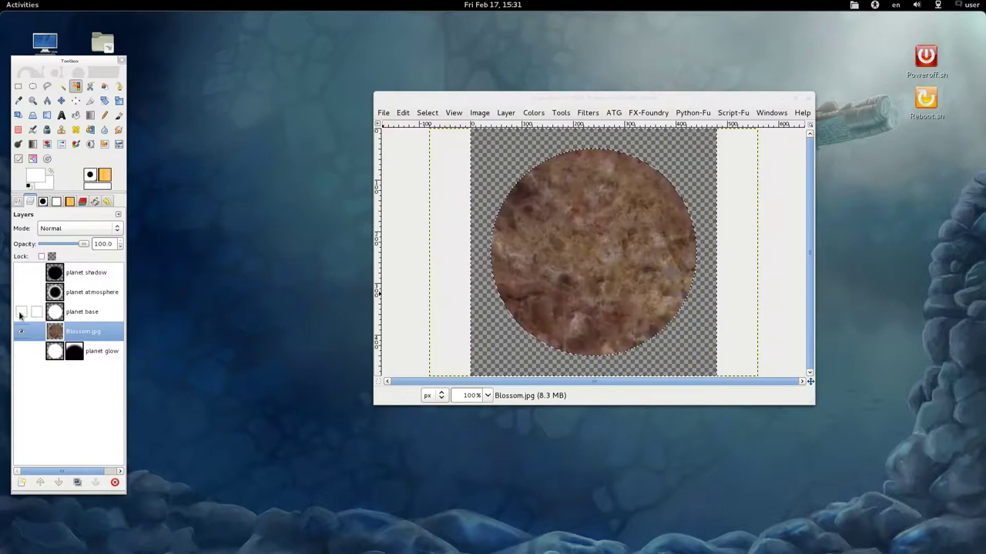
{"action": "left_click", "coordinate": [20, 292]}
{"action": "left_click", "coordinate": [21, 272]}
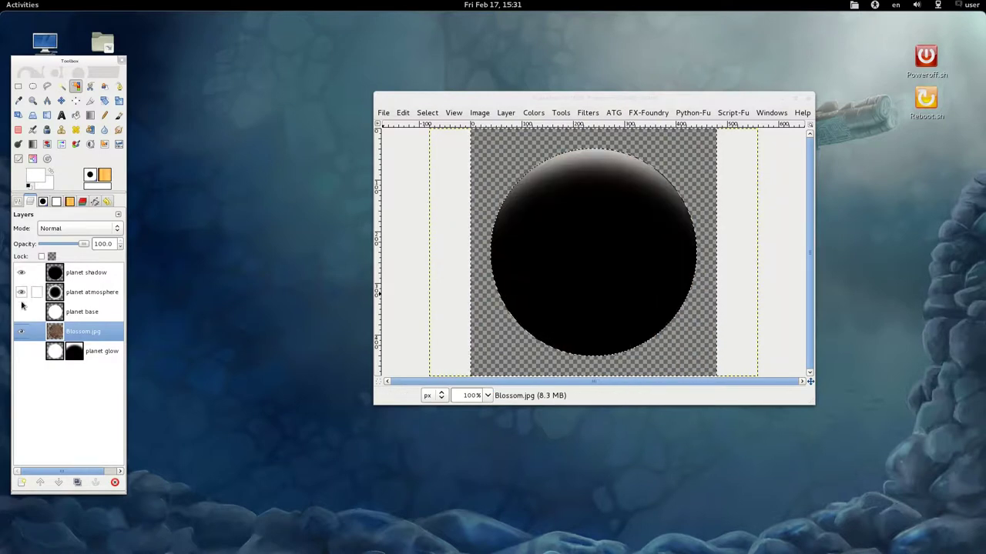
{"action": "left_click", "coordinate": [21, 352]}
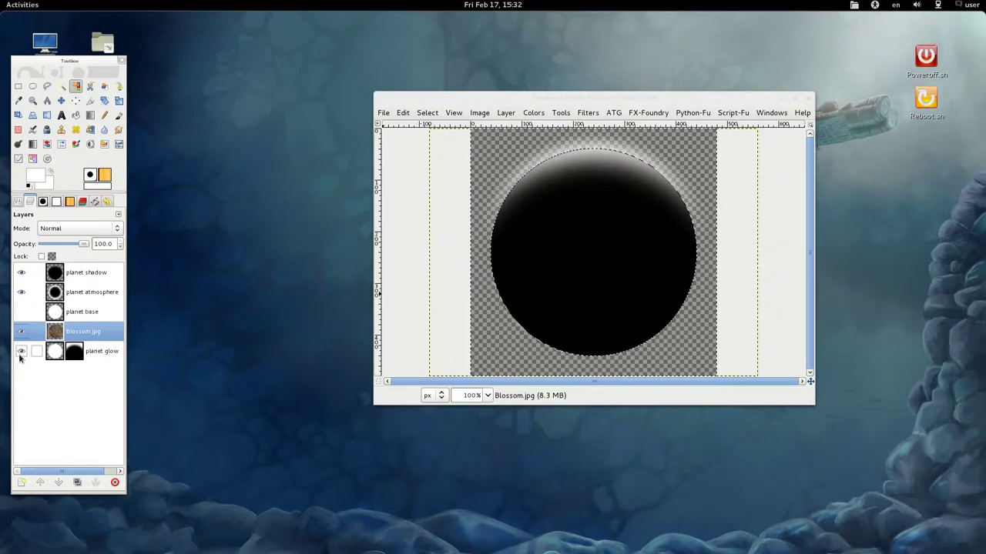
{"action": "left_click", "coordinate": [87, 293]}
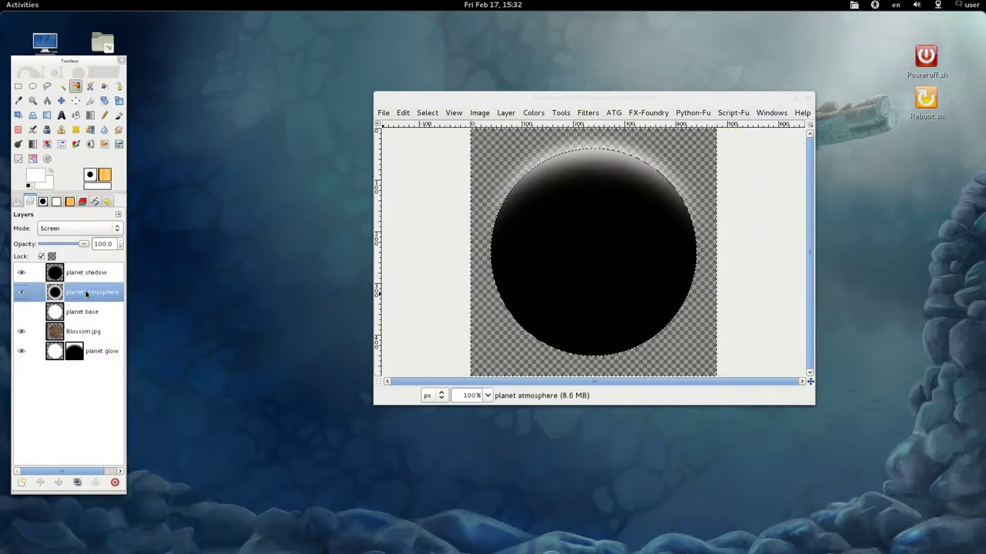
Lower the planet atmosphere layer's opacity to 28.2.
{"action": "left_click", "coordinate": [86, 245]}
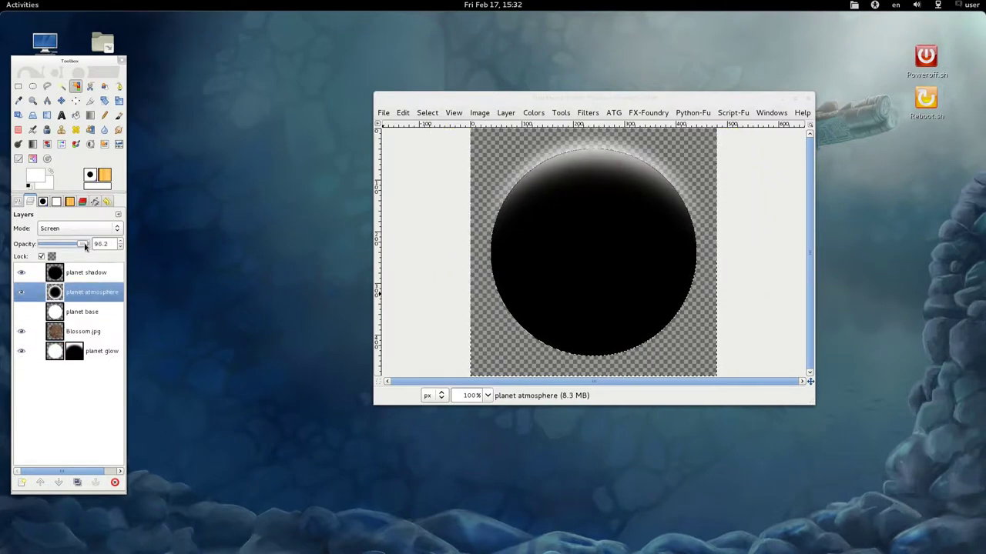
{"action": "left_click_drag", "start_coordinate": [81, 245], "coordinate": [67, 245]}
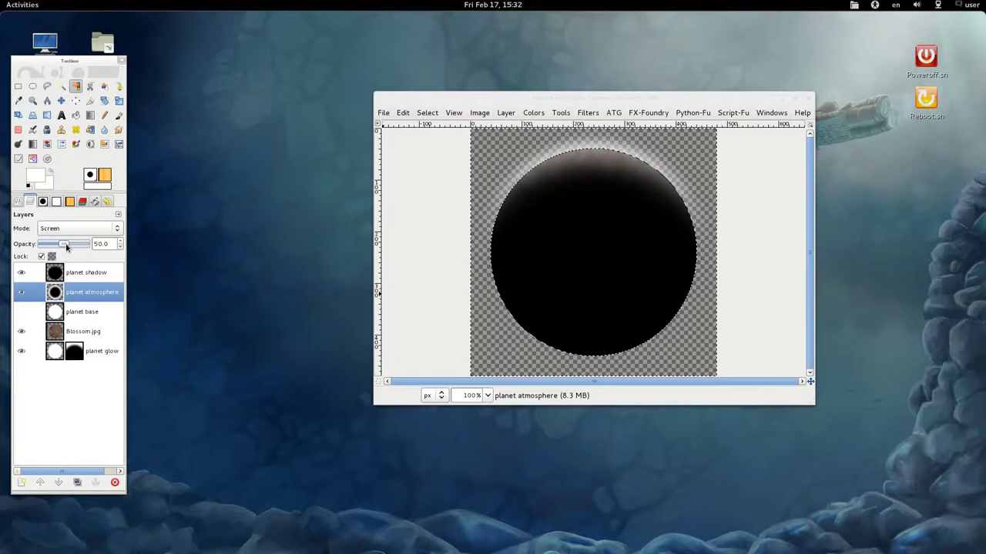
{"action": "scroll", "coordinate": [623, 156], "scroll_direction": "up", "scroll_amount": 2}
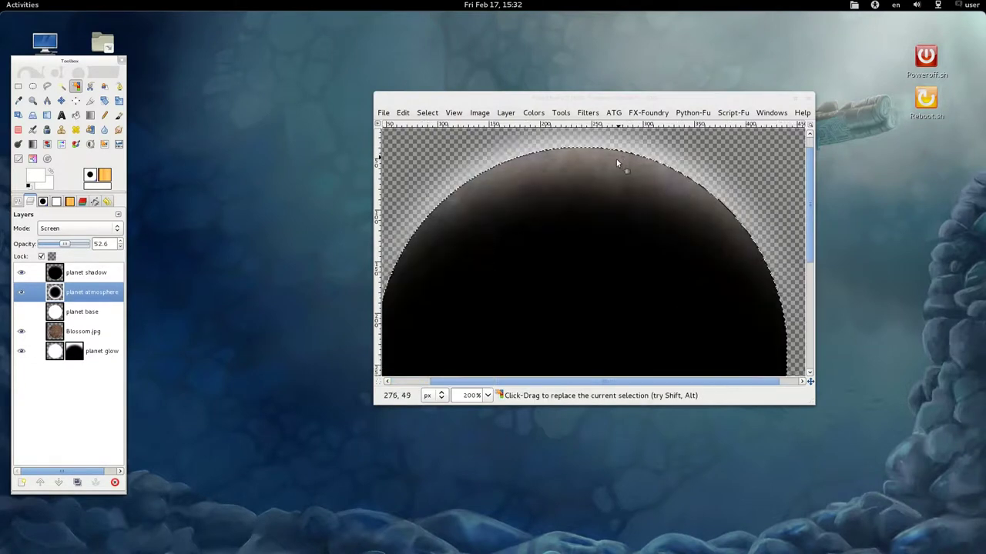
{"action": "scroll", "coordinate": [612, 169], "scroll_direction": "up", "scroll_amount": 1}
{"action": "scroll", "coordinate": [611, 172], "scroll_direction": "up", "scroll_amount": 1}
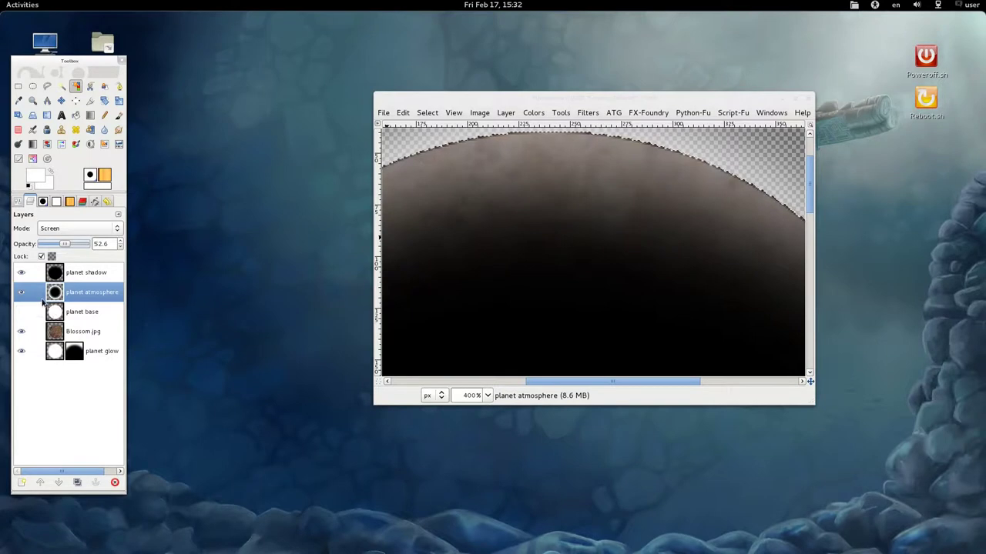
{"action": "mouse_move", "coordinate": [67, 244]}
{"action": "left_mouse_down"}
{"action": "mouse_move", "coordinate": [46, 245]}
{"action": "mouse_move", "coordinate": [57, 245]}
{"action": "left_mouse_up"}
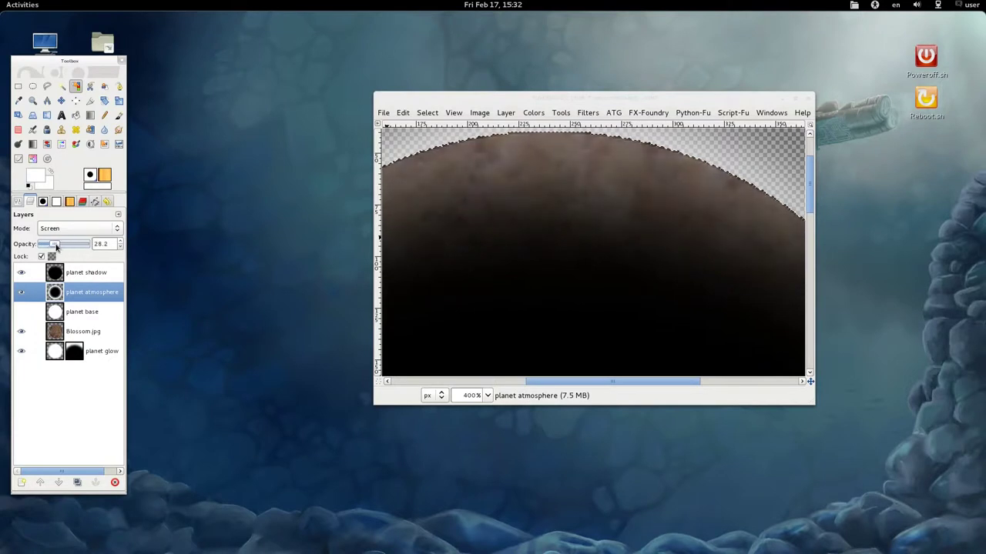
{"action": "scroll", "coordinate": [597, 220], "scroll_direction": "down", "scroll_amount": 3}
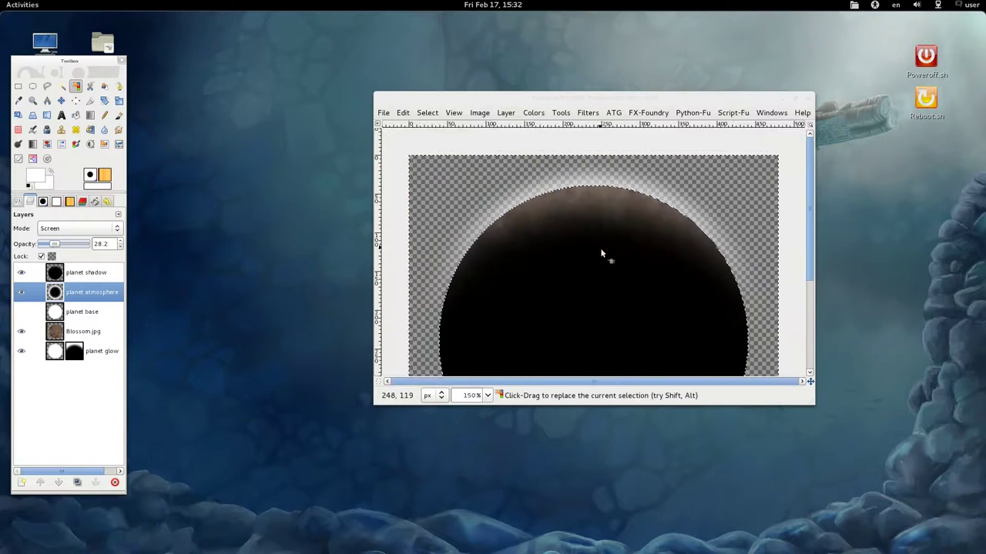
{"action": "scroll", "coordinate": [600, 250], "scroll_direction": "down", "scroll_amount": 1}
Merge the visible planet layers, clipped to image.
{"action": "left_click", "coordinate": [67, 272]}
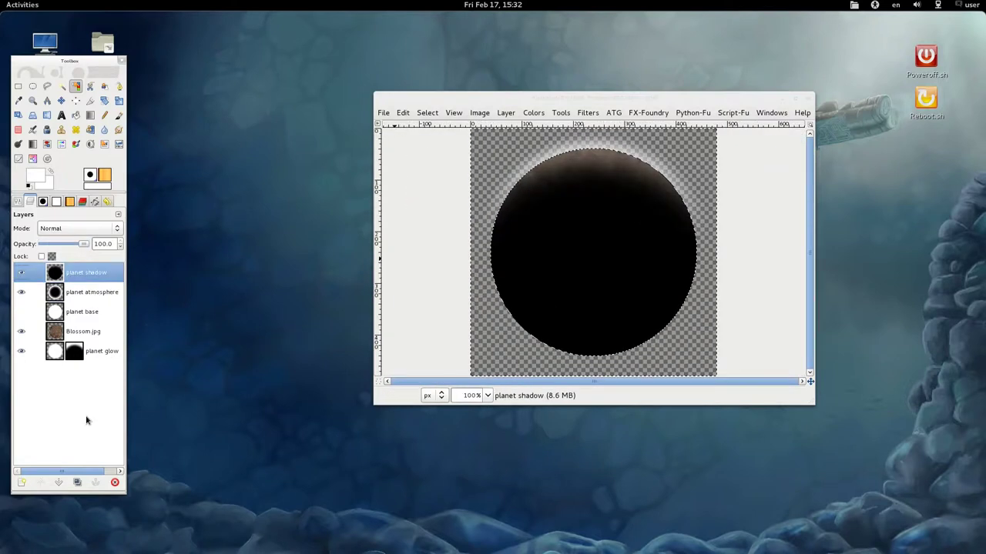
{"action": "right_click", "coordinate": [82, 274]}
{"action": "right_click", "coordinate": [75, 283]}
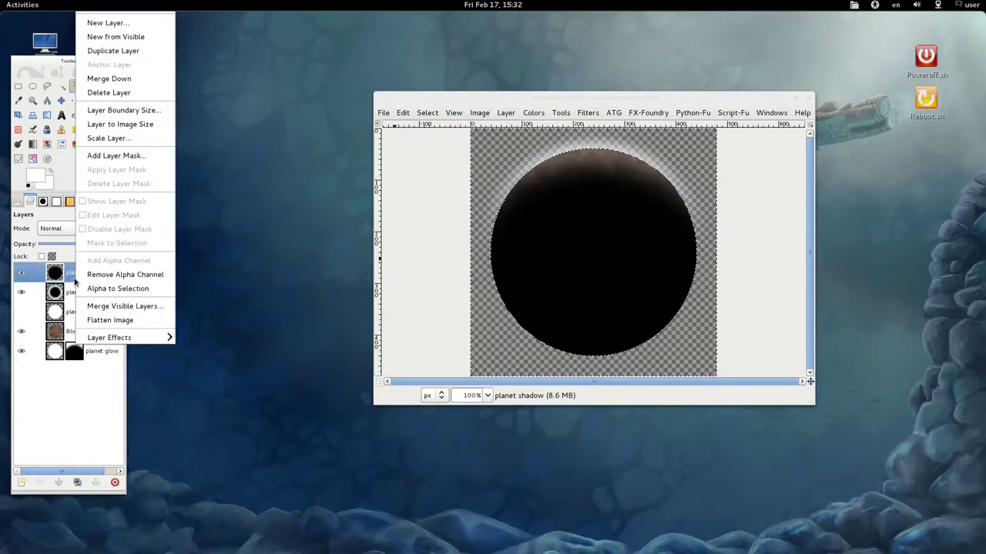
{"action": "left_click", "coordinate": [125, 307]}
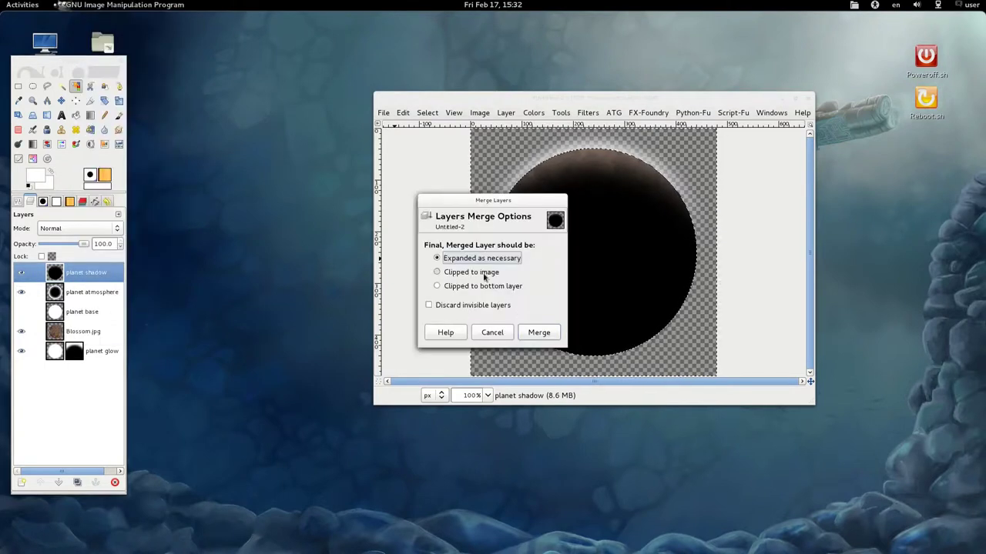
{"action": "left_click", "coordinate": [479, 279]}
{"action": "left_click", "coordinate": [542, 335]}
Delete the leftover planet base layer, clear the selection and copy the planet.
{"action": "left_click", "coordinate": [97, 274]}
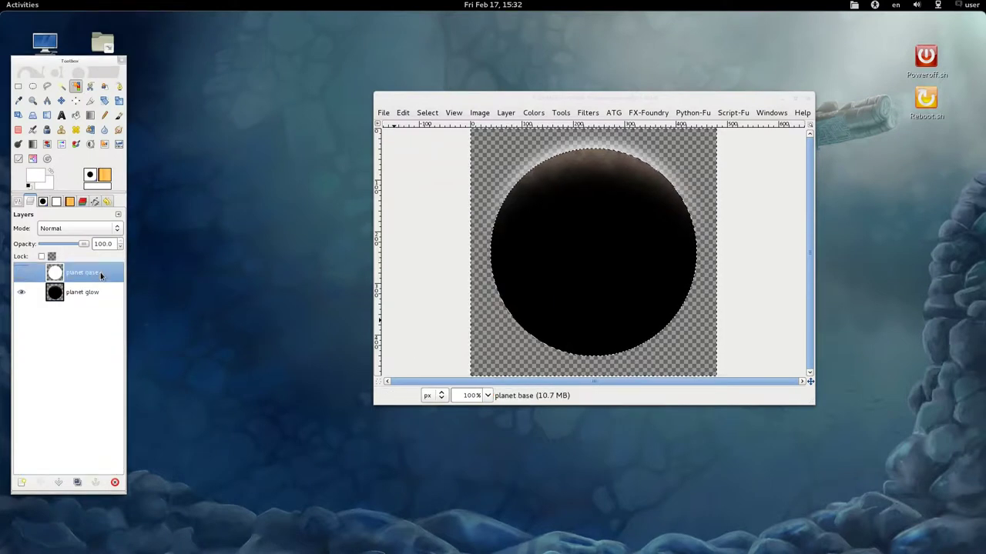
{"action": "left_click", "coordinate": [114, 483]}
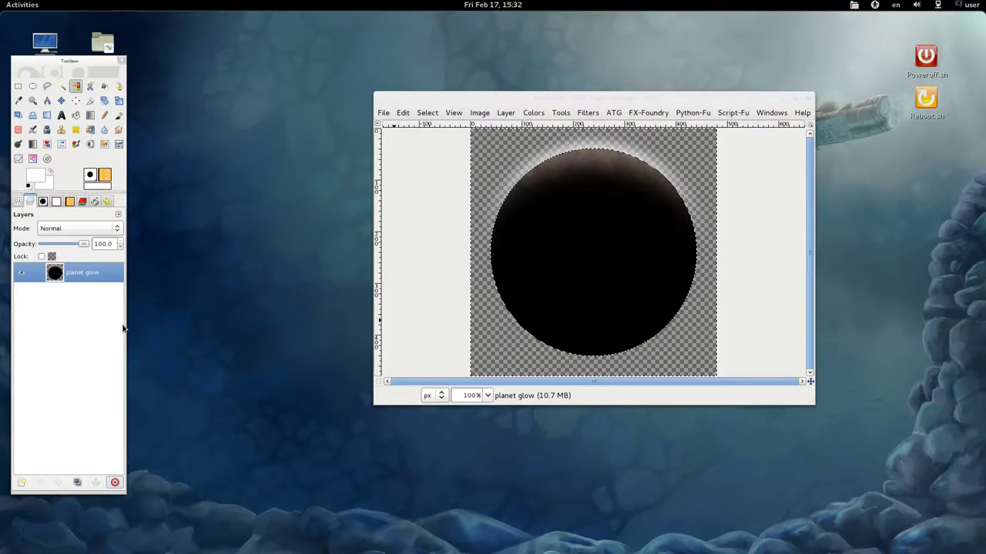
{"action": "left_click", "coordinate": [429, 116]}
{"action": "left_click", "coordinate": [435, 141]}
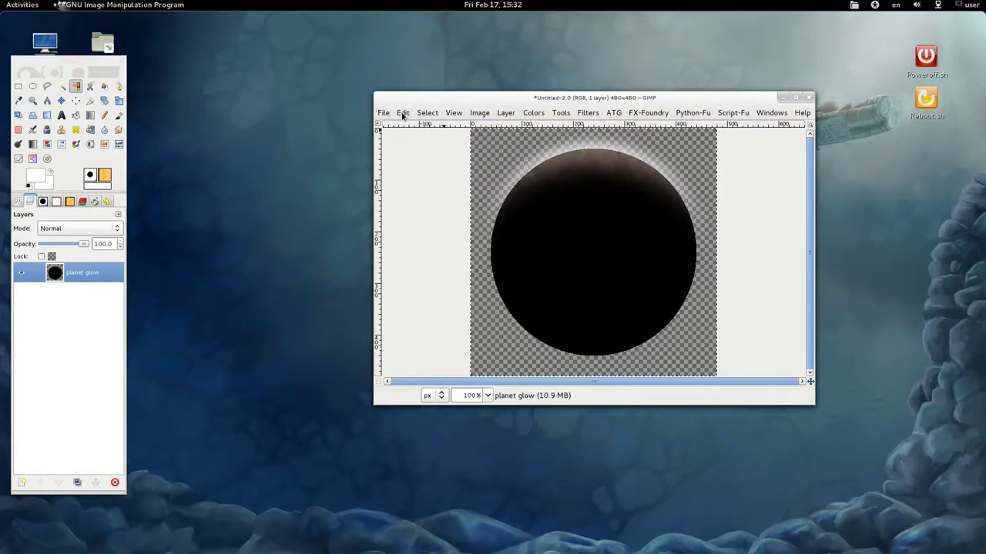
{"action": "left_click", "coordinate": [403, 112]}
{"action": "left_click", "coordinate": [422, 203]}
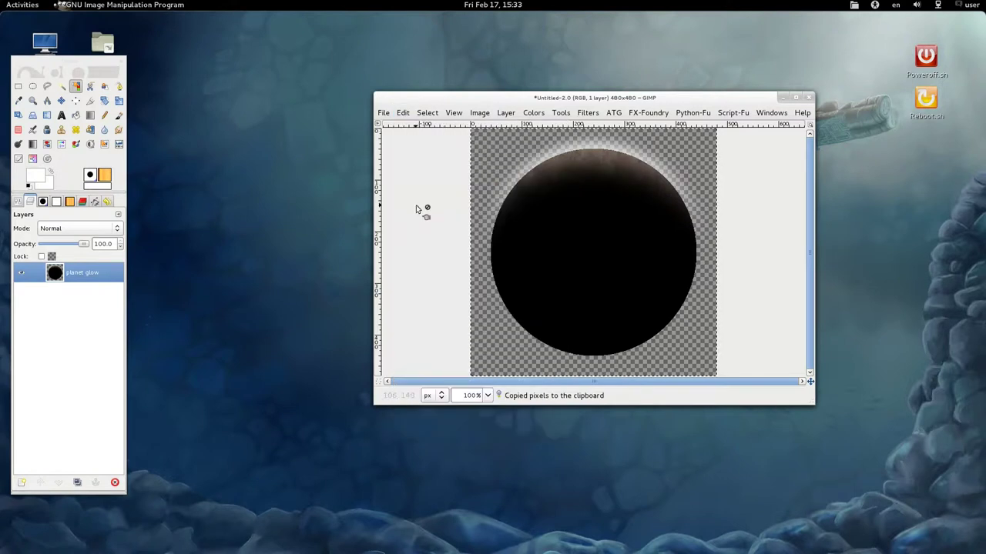
Switch to the starfield image and add a transparent new layer.
{"action": "key", "text": "super"}
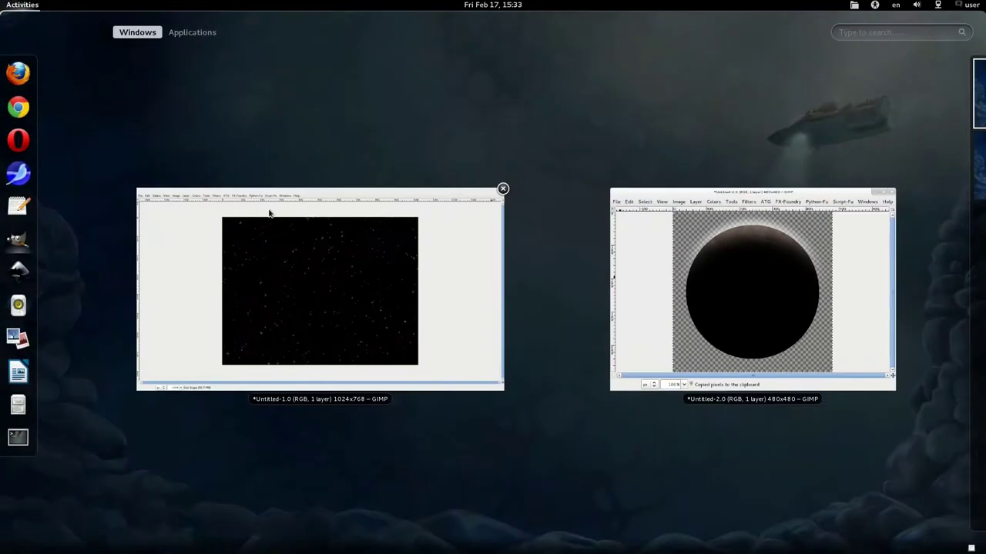
{"action": "left_click", "coordinate": [285, 196]}
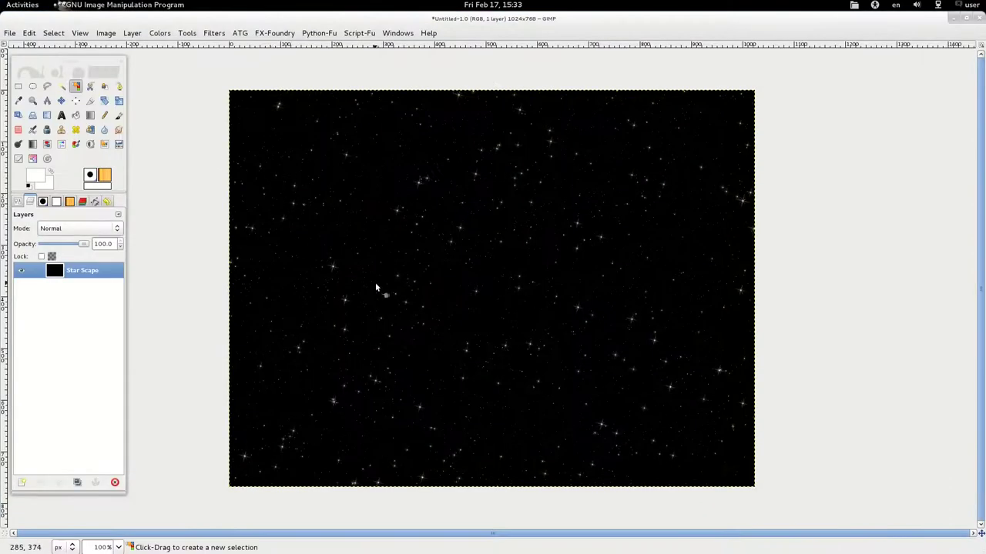
{"action": "left_click", "coordinate": [22, 483]}
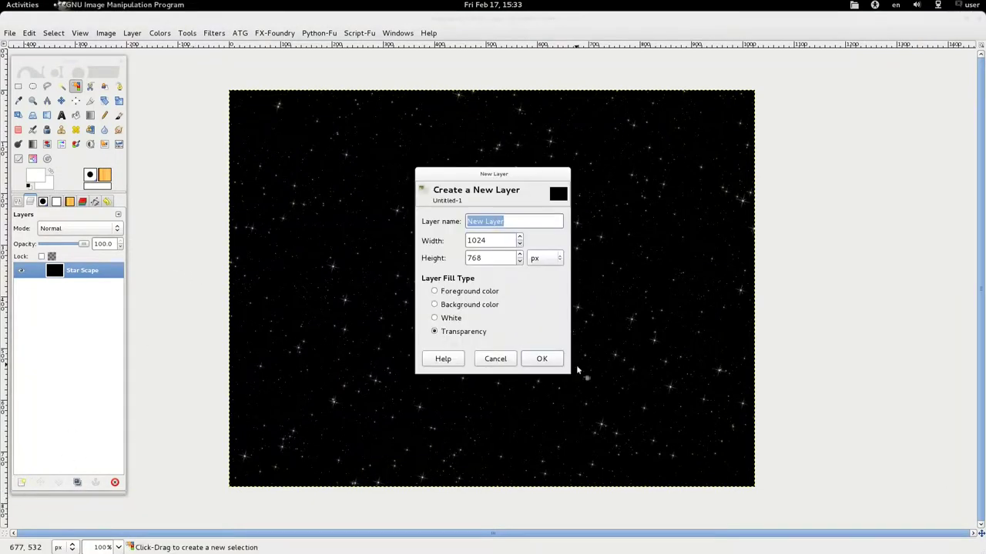
{"action": "left_click", "coordinate": [544, 360]}
Paste the glowing planet, move it toward the lower left, and anchor it onto the new layer.
{"action": "left_click", "coordinate": [33, 34]}
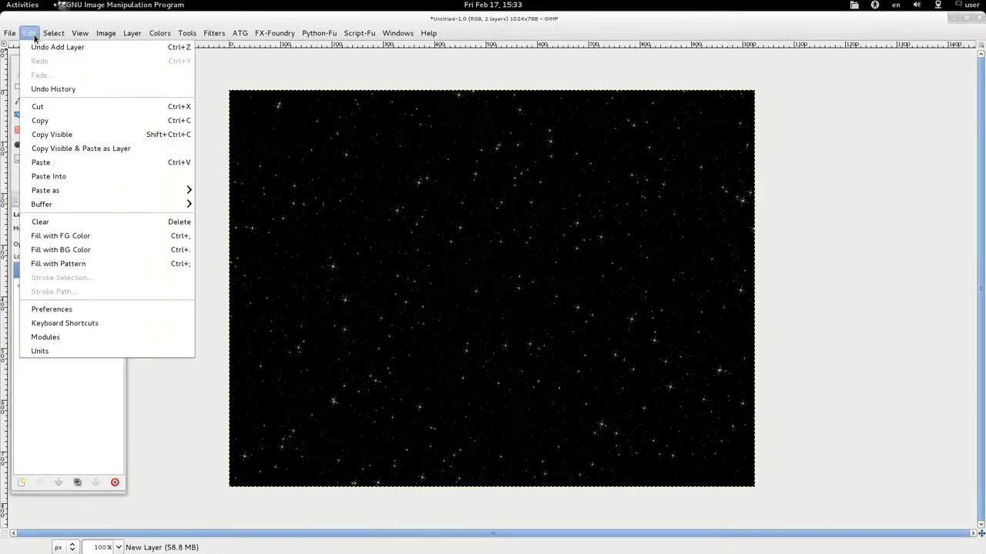
{"action": "left_click", "coordinate": [67, 164]}
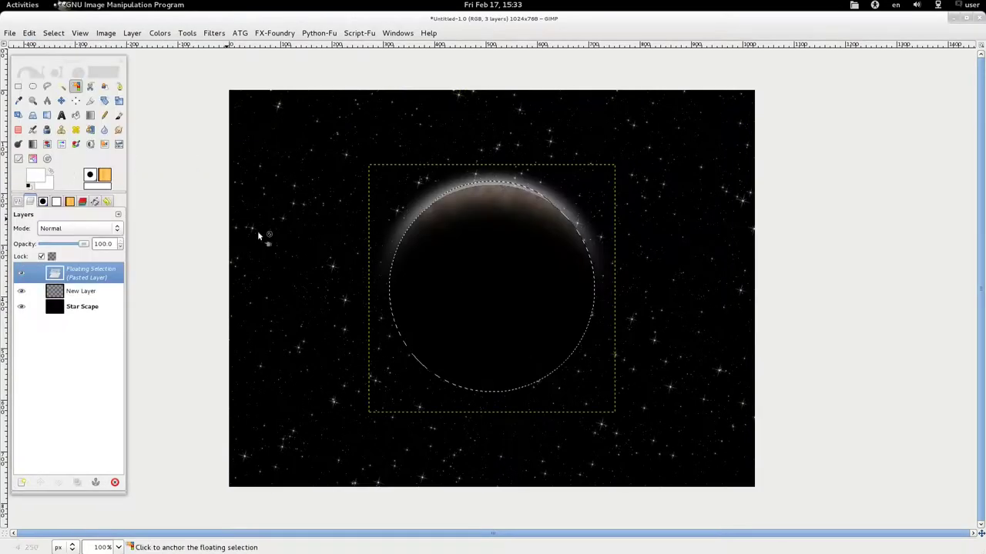
{"action": "left_click", "coordinate": [61, 100]}
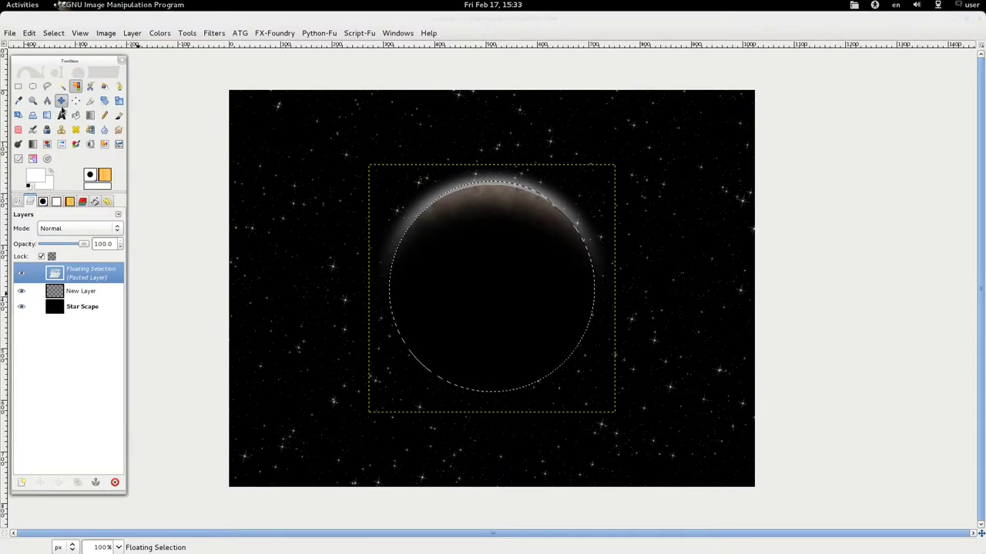
{"action": "mouse_move", "coordinate": [488, 261]}
{"action": "left_mouse_down"}
{"action": "mouse_move", "coordinate": [473, 276]}
{"action": "mouse_move", "coordinate": [358, 302]}
{"action": "mouse_move", "coordinate": [373, 315]}
{"action": "mouse_move", "coordinate": [335, 327]}
{"action": "left_mouse_up"}
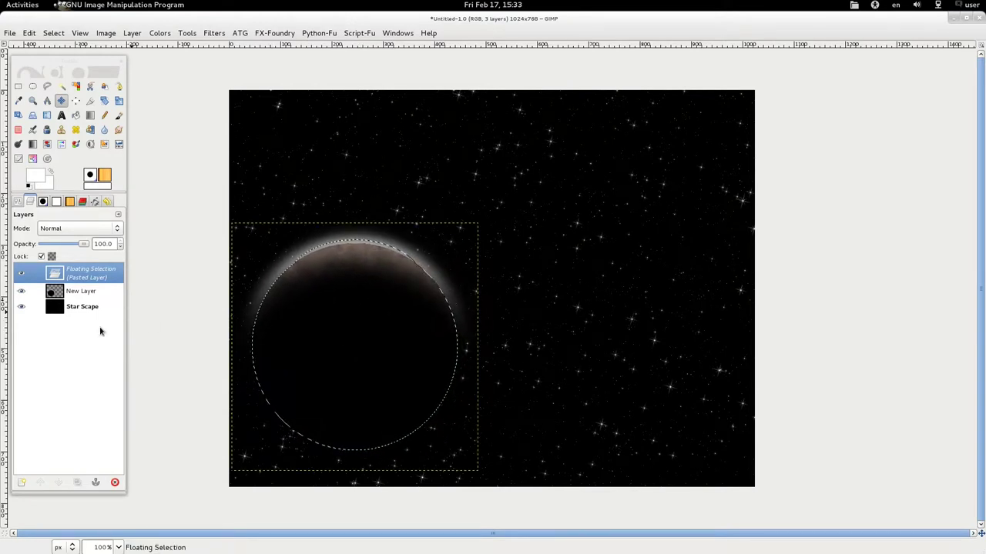
{"action": "left_click", "coordinate": [96, 484]}
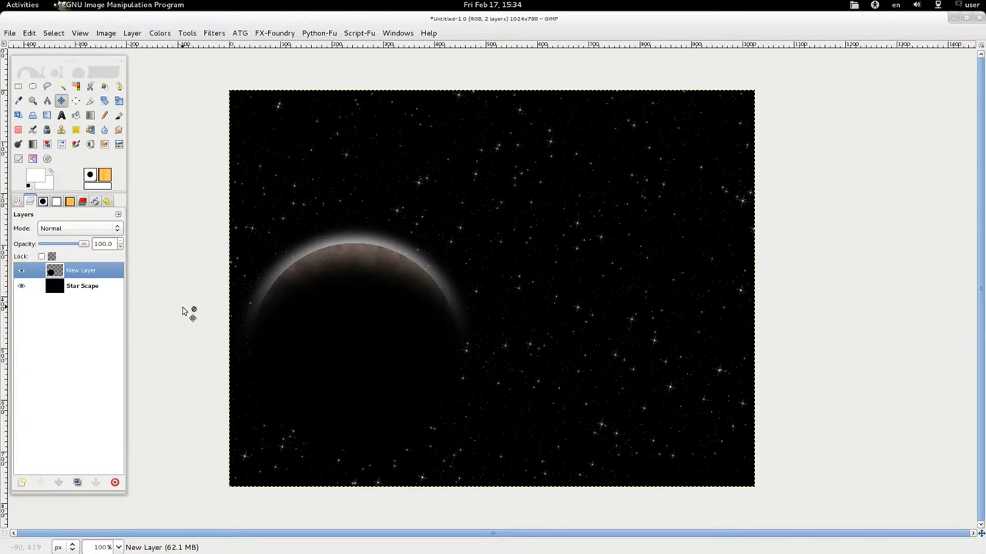
{"action": "left_click", "coordinate": [22, 483]}
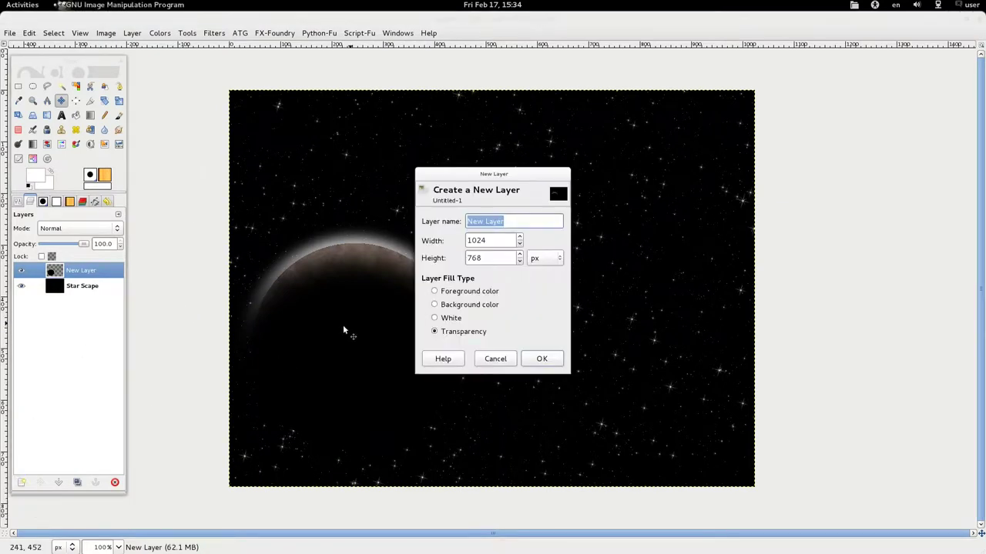
Add a black-filled layer above the planet and set it to Screen mode.
{"action": "key", "text": "Return"}
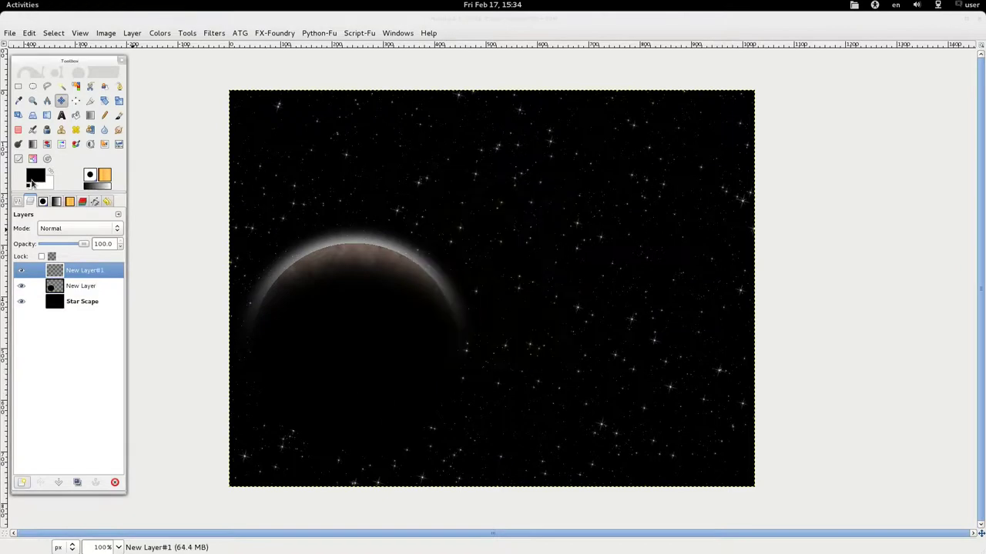
{"action": "left_click_drag", "start_coordinate": [51, 183], "coordinate": [479, 318]}
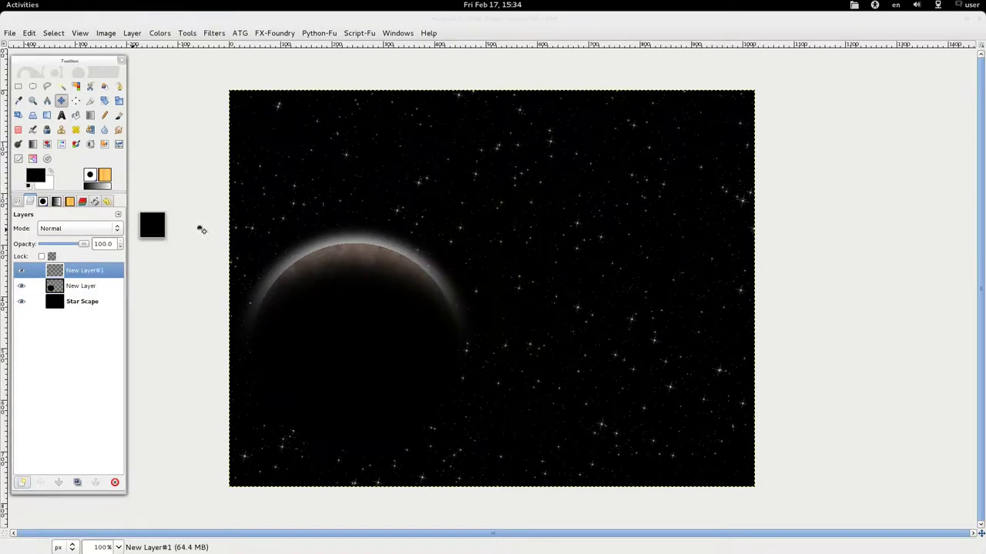
{"action": "left_click", "coordinate": [118, 228]}
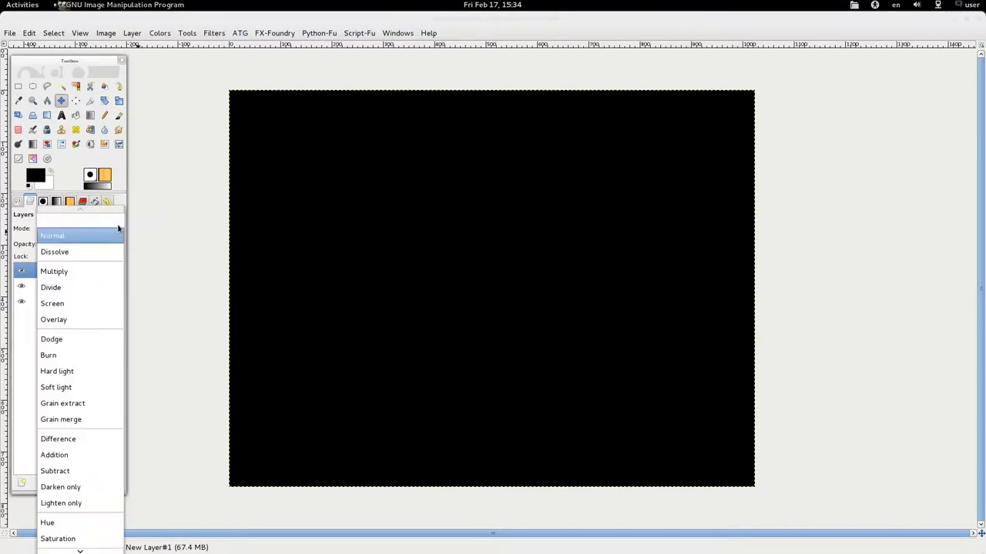
{"action": "left_click", "coordinate": [83, 303]}
Rename the planet layer to Planeta and the black layer to Sunce.
{"action": "left_click", "coordinate": [81, 287]}
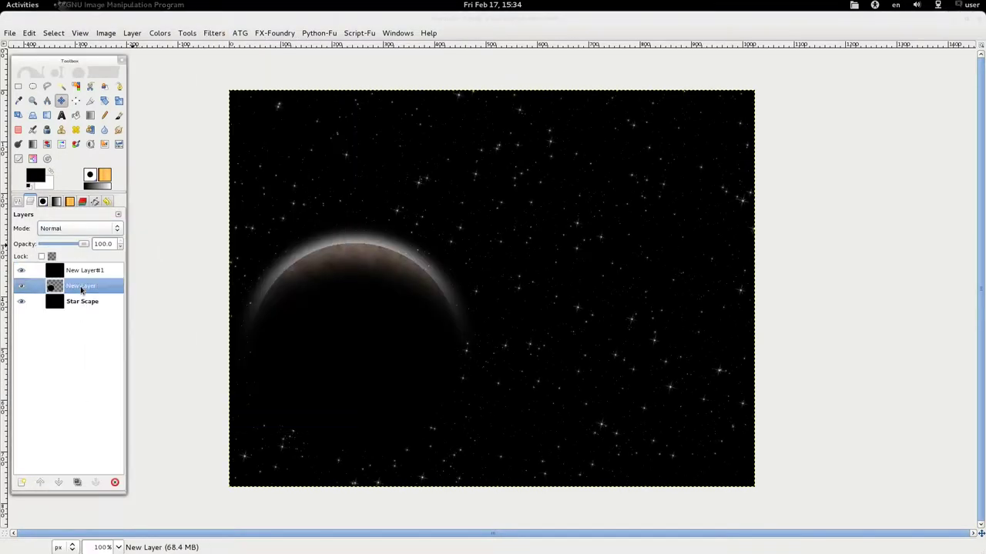
{"action": "double_click", "coordinate": [76, 286]}
{"action": "type", "text": "Planeta"}
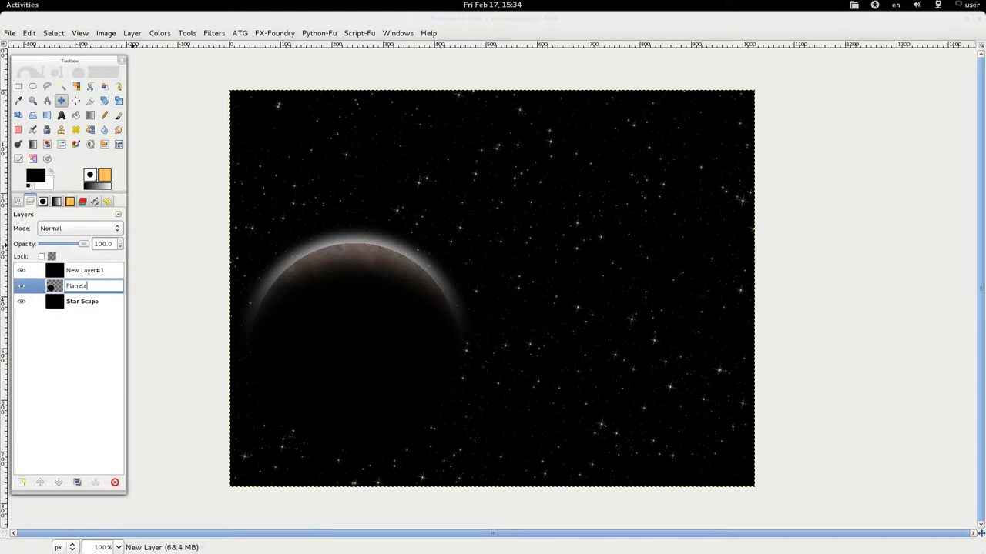
{"action": "key", "text": "Return"}
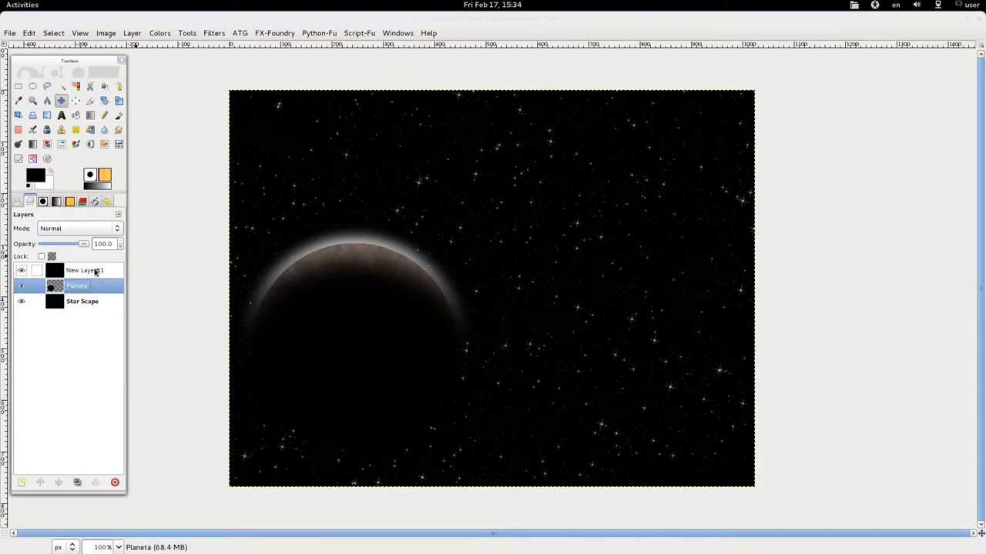
{"action": "left_click", "coordinate": [96, 271]}
{"action": "double_click", "coordinate": [96, 270]}
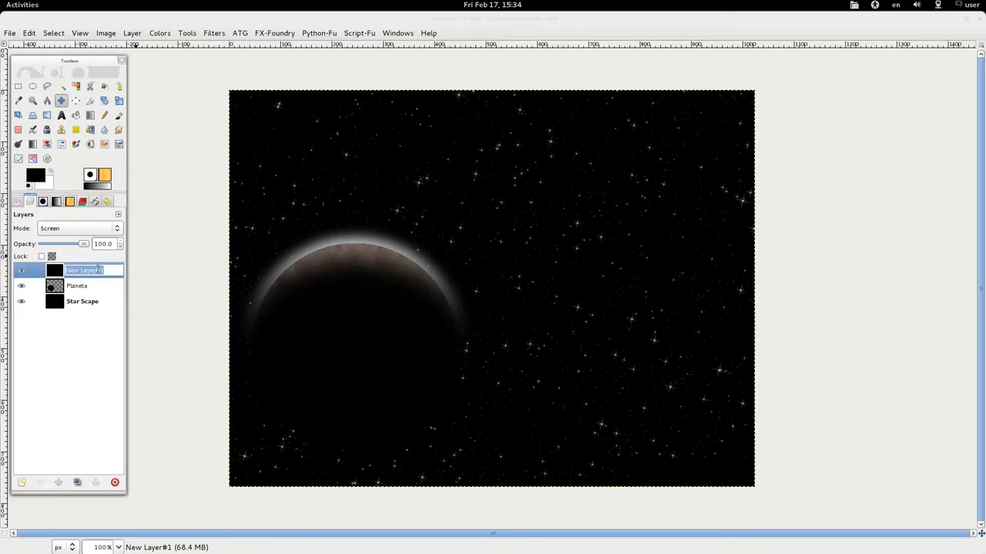
{"action": "type", "text": "Sunce"}
{"action": "key", "text": "Return"}
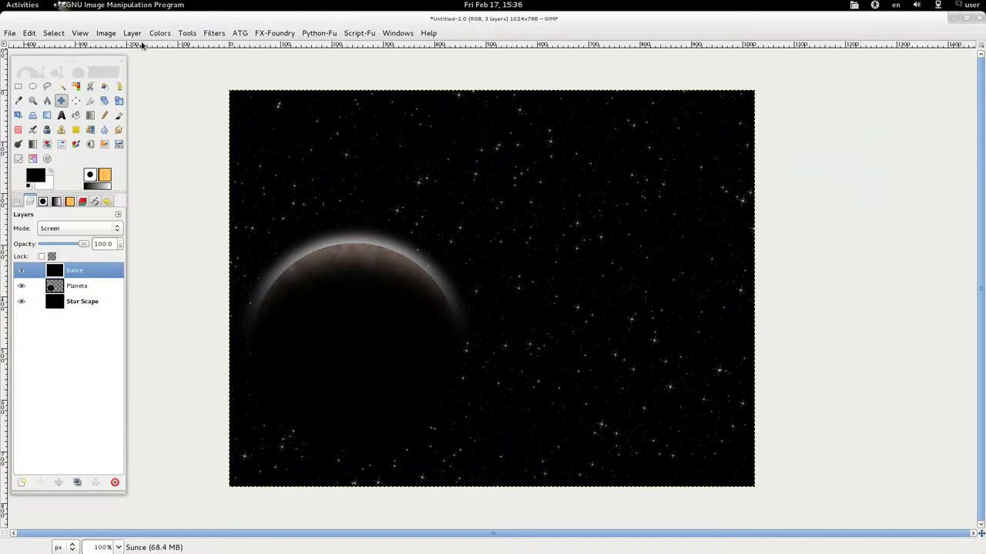
Open the Supernova filter and set the nova colour to white.
{"action": "left_click", "coordinate": [214, 33]}
{"action": "mouse_move", "coordinate": [241, 148]}
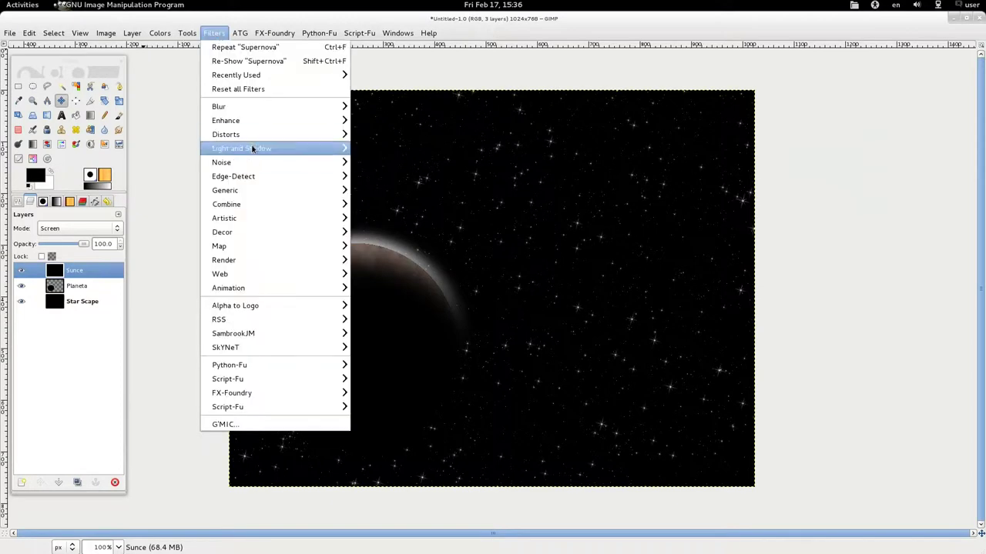
{"action": "left_click", "coordinate": [401, 205]}
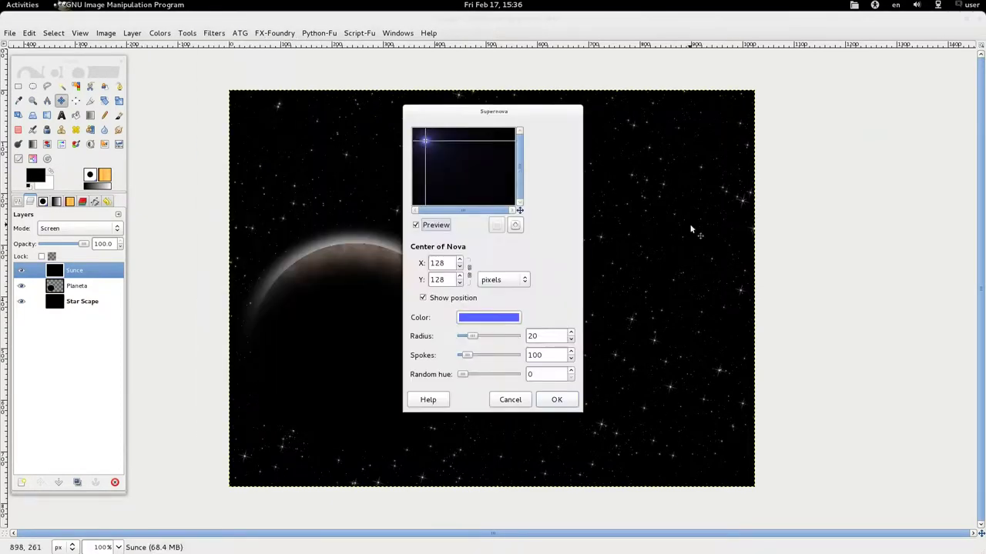
{"action": "left_click_drag", "start_coordinate": [500, 113], "coordinate": [865, 184]}
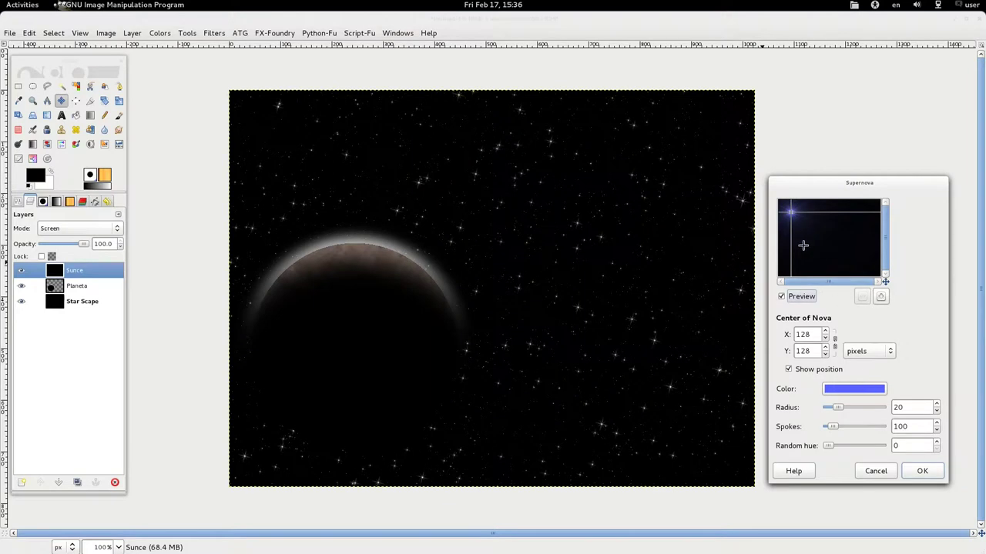
{"action": "left_click", "coordinate": [851, 393]}
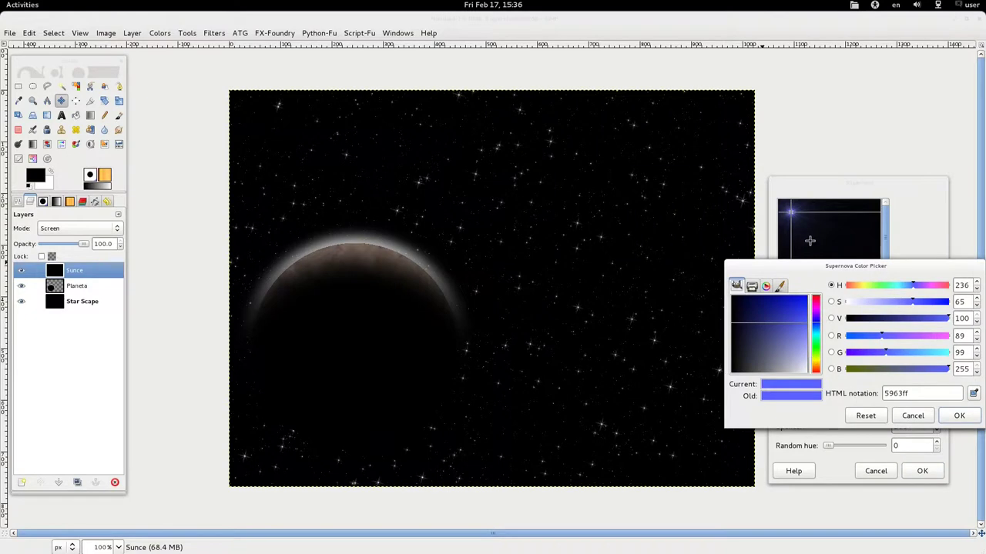
{"action": "left_click", "coordinate": [801, 348]}
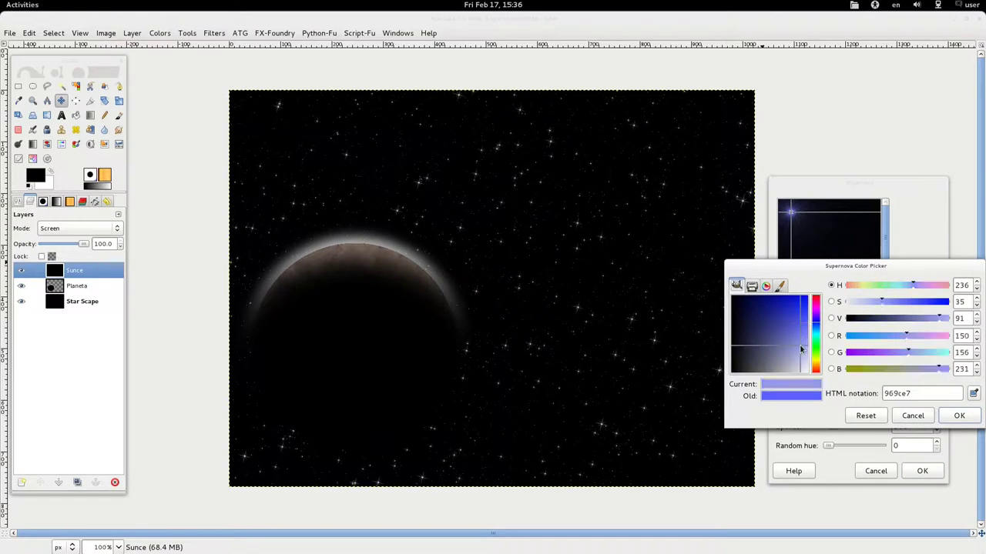
{"action": "left_click_drag", "start_coordinate": [801, 359], "coordinate": [819, 379]}
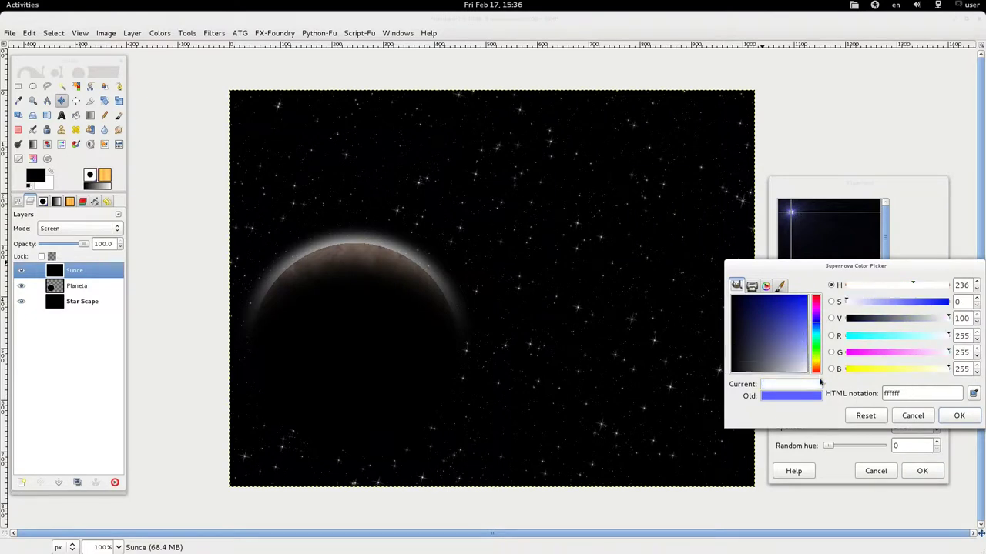
{"action": "left_click", "coordinate": [958, 416]}
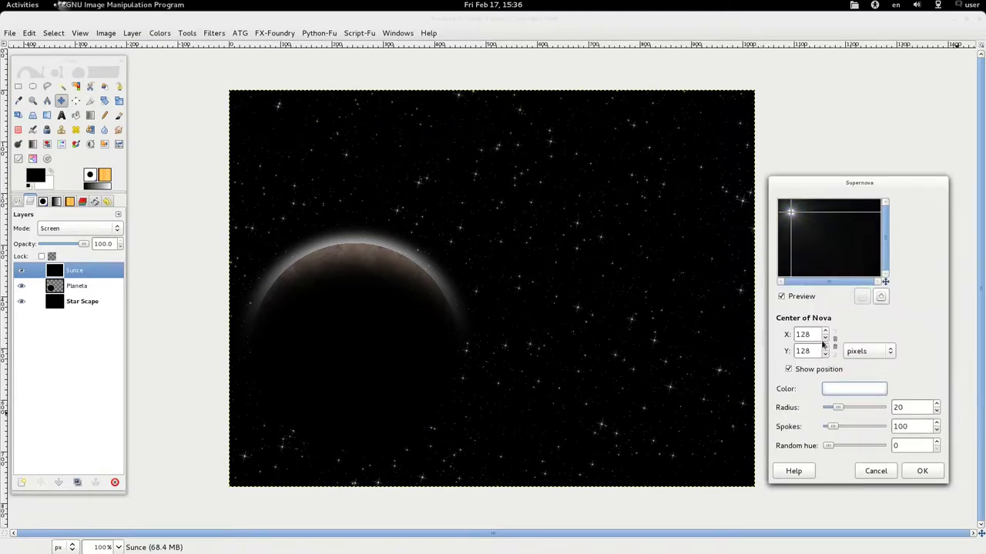
Change the nova colour to yellow and enlarge the radius to 42.
{"action": "left_click", "coordinate": [847, 388]}
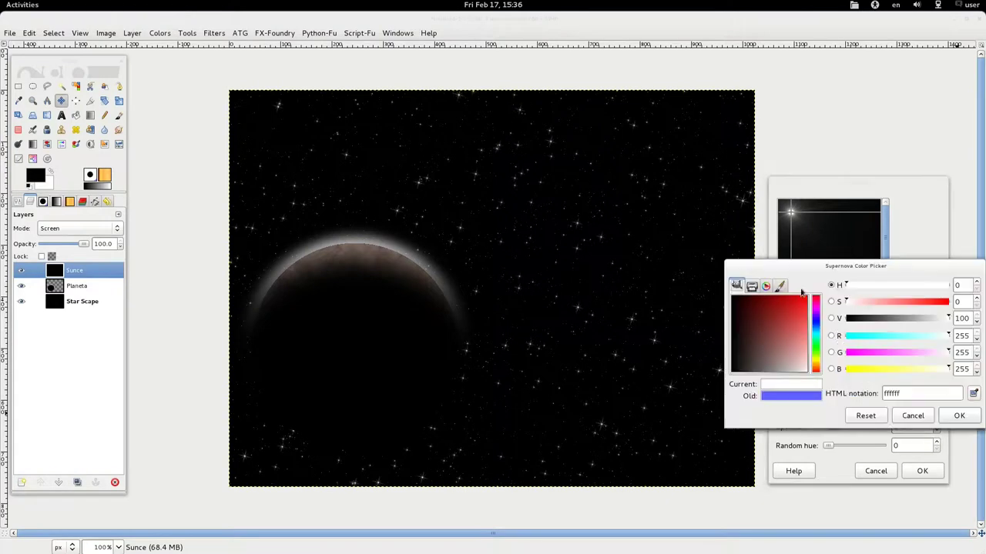
{"action": "left_click", "coordinate": [886, 368]}
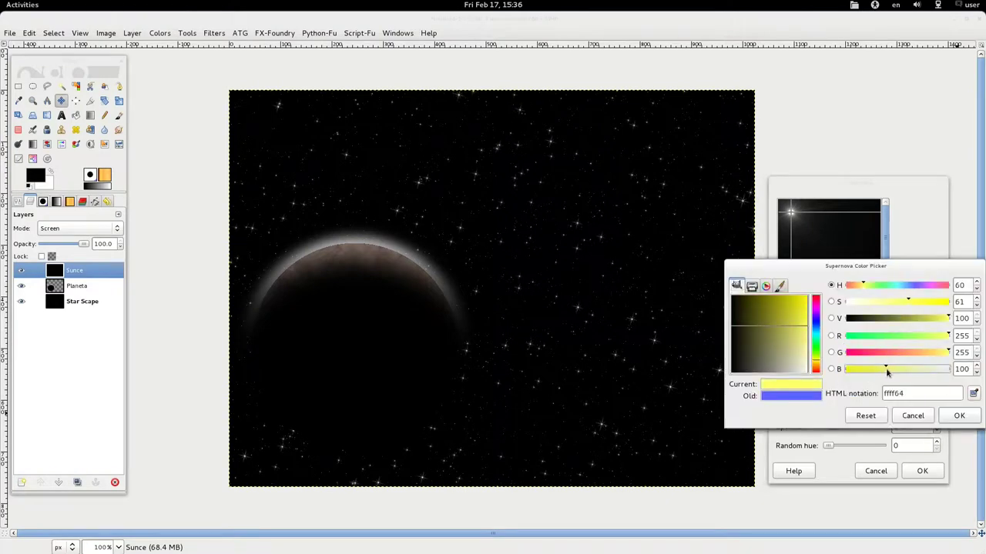
{"action": "left_click", "coordinate": [959, 416]}
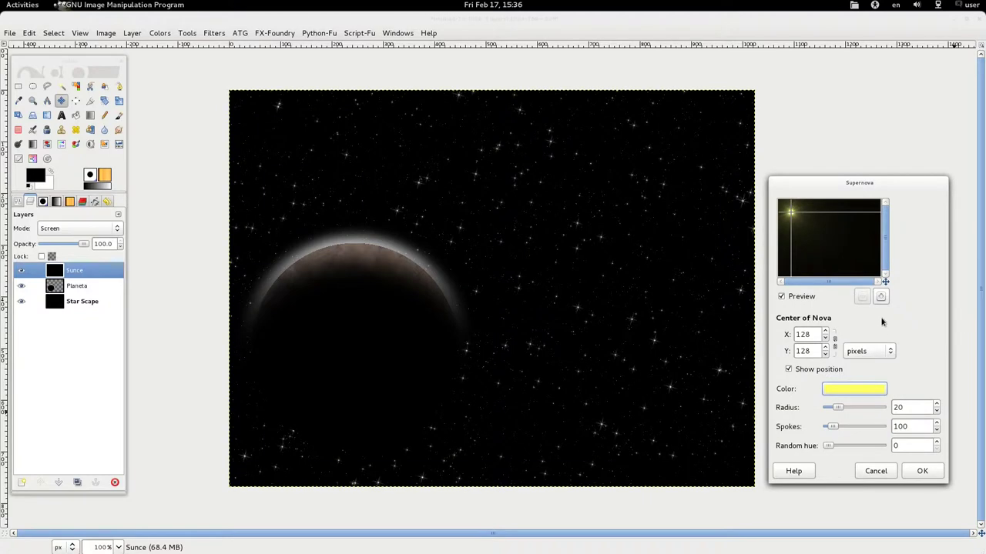
{"action": "left_click", "coordinate": [850, 408]}
{"action": "mouse_move", "coordinate": [850, 411]}
{"action": "left_mouse_down"}
{"action": "mouse_move", "coordinate": [847, 428]}
{"action": "mouse_move", "coordinate": [909, 426]}
{"action": "mouse_move", "coordinate": [816, 432]}
{"action": "mouse_move", "coordinate": [840, 429]}
{"action": "mouse_move", "coordinate": [841, 450]}
{"action": "mouse_move", "coordinate": [866, 451]}
{"action": "mouse_move", "coordinate": [818, 449]}
{"action": "left_mouse_up"}
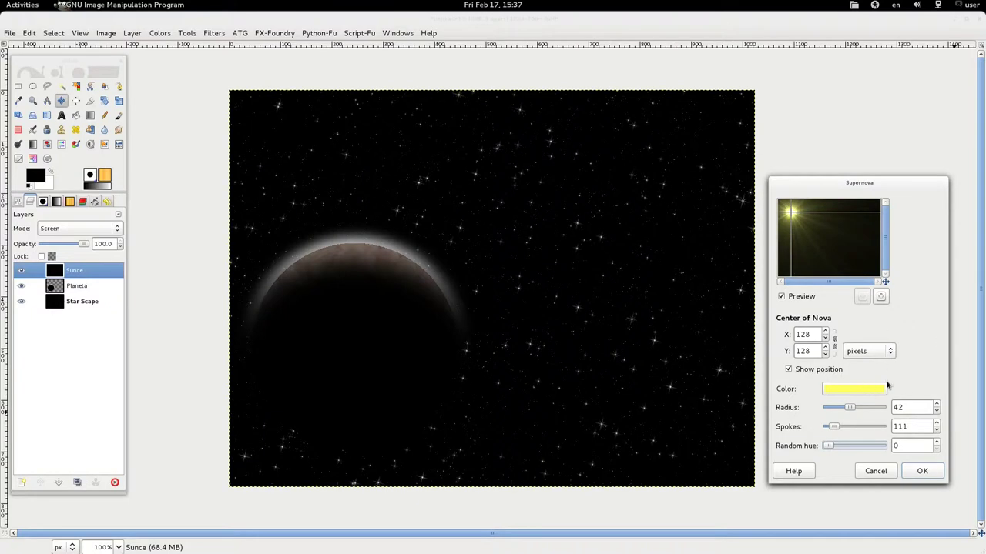
Centre the supernova at X 242, Y 297 and render it with radius 42 and 111 spokes.
{"action": "left_click", "coordinate": [797, 334]}
{"action": "type", "text": "696"}
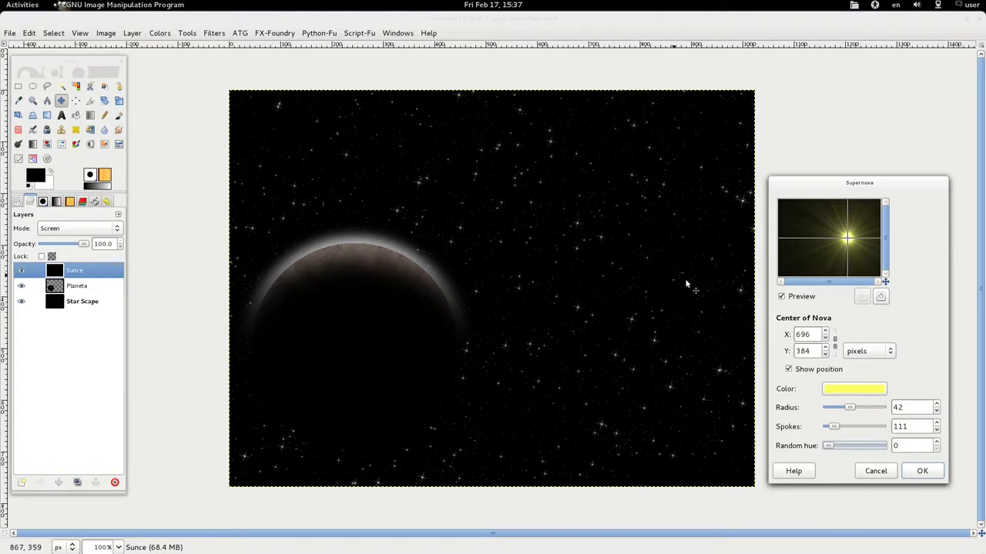
{"action": "type", "text": "242"}
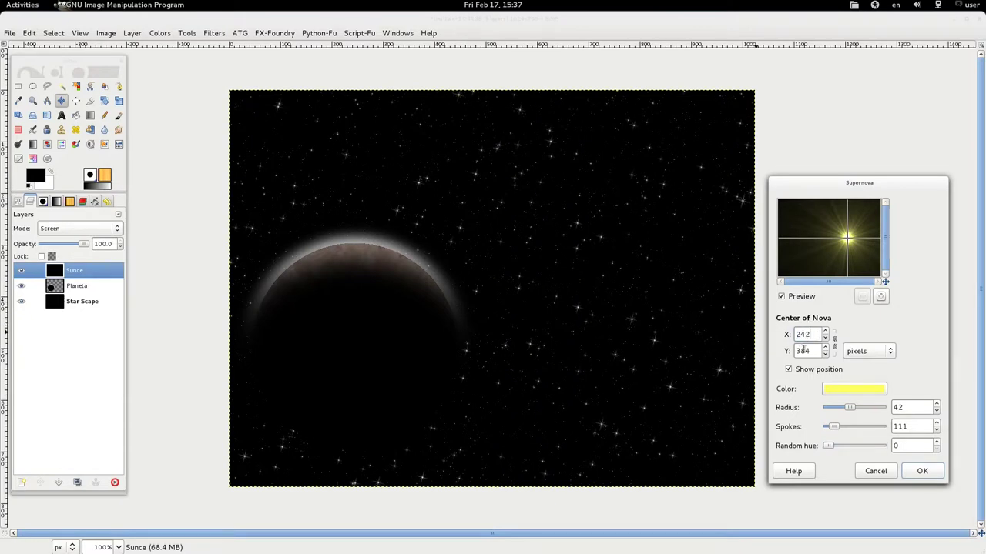
{"action": "double_click", "coordinate": [819, 352]}
{"action": "type", "text": "297"}
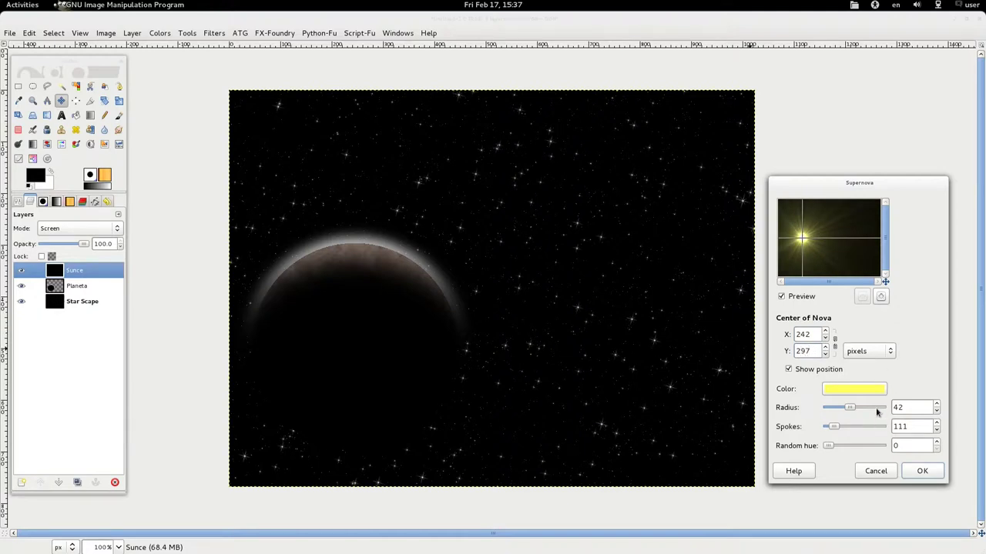
{"action": "left_click", "coordinate": [812, 335]}
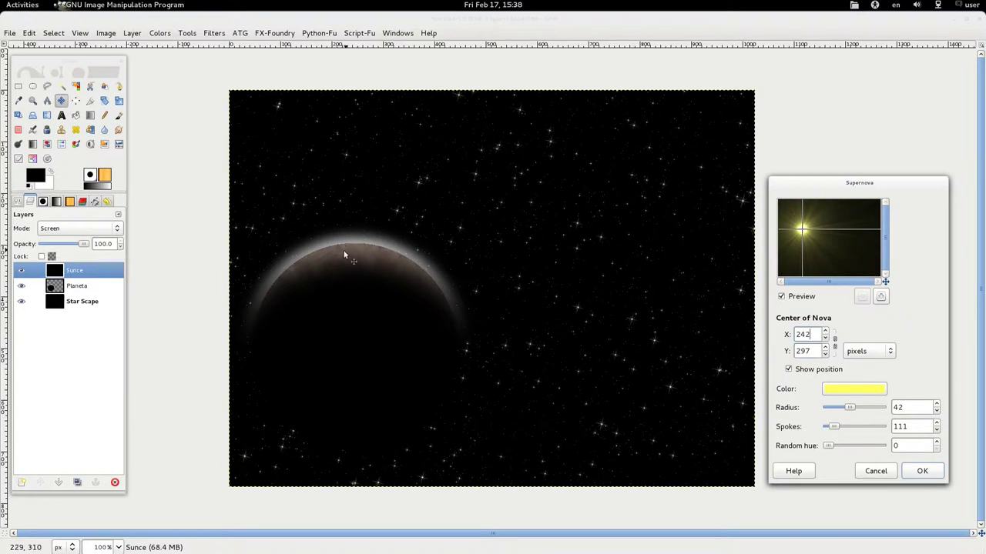
{"action": "left_click", "coordinate": [921, 472]}
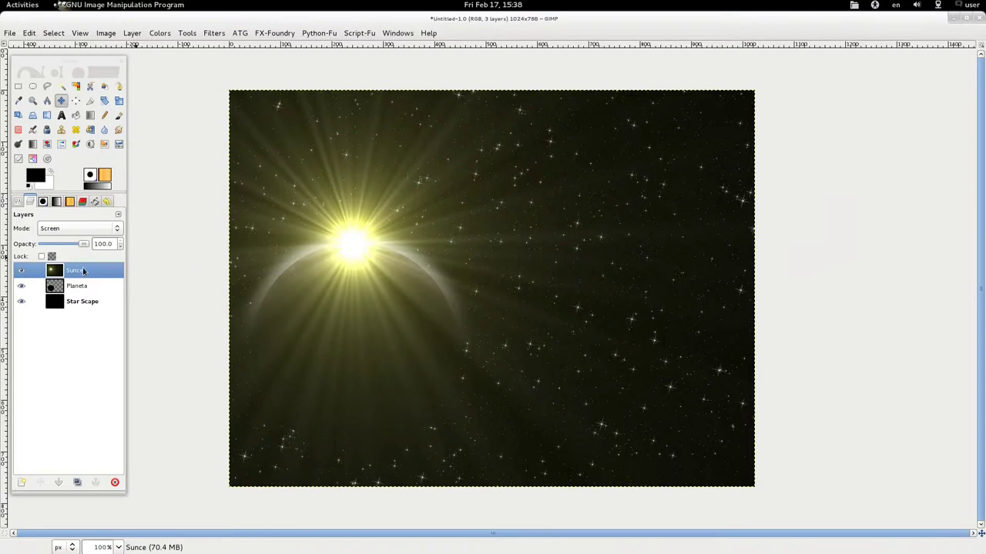
Lower the Sunce layer beneath the planet, then delete it.
{"action": "left_click", "coordinate": [58, 483]}
{"action": "key", "text": "ctrl+z"}
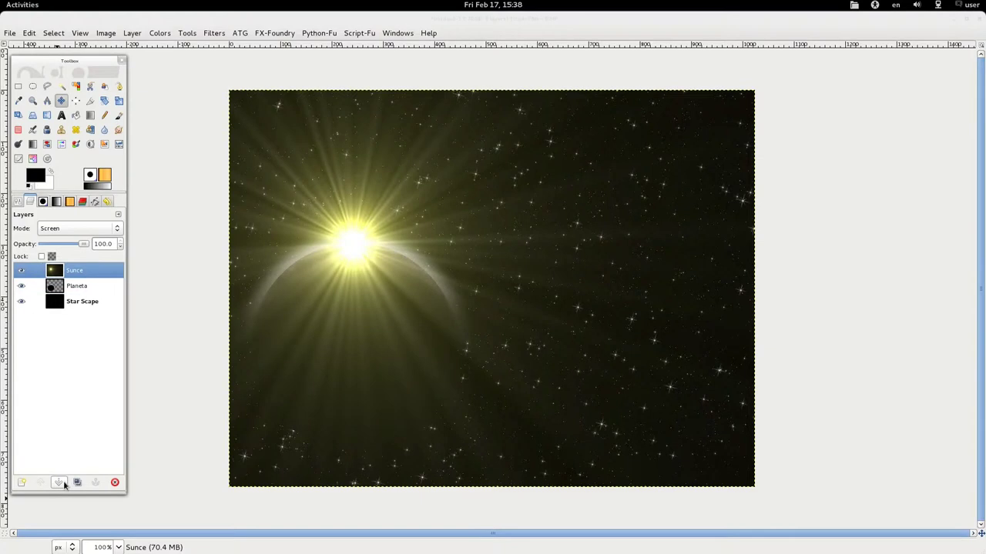
{"action": "left_click", "coordinate": [60, 483]}
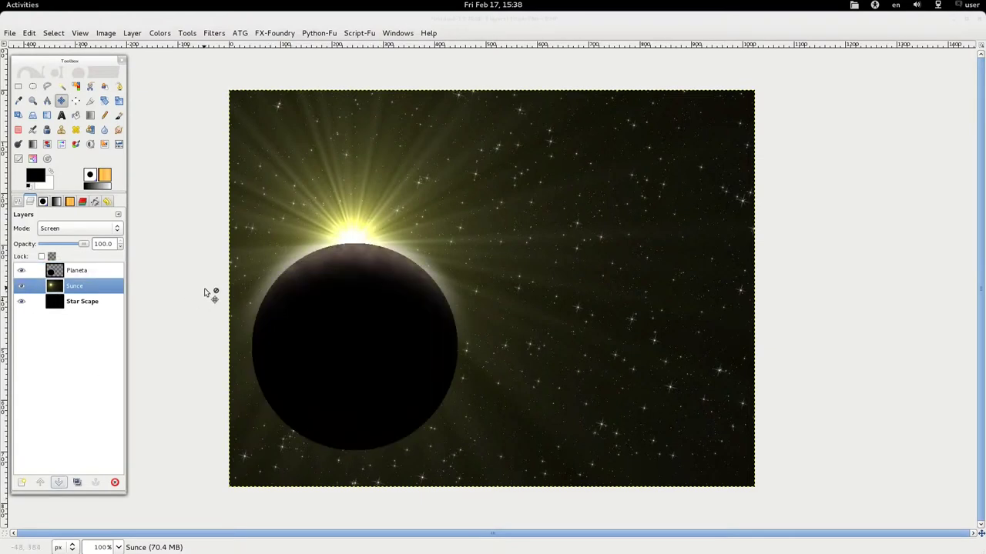
{"action": "left_click", "coordinate": [113, 483]}
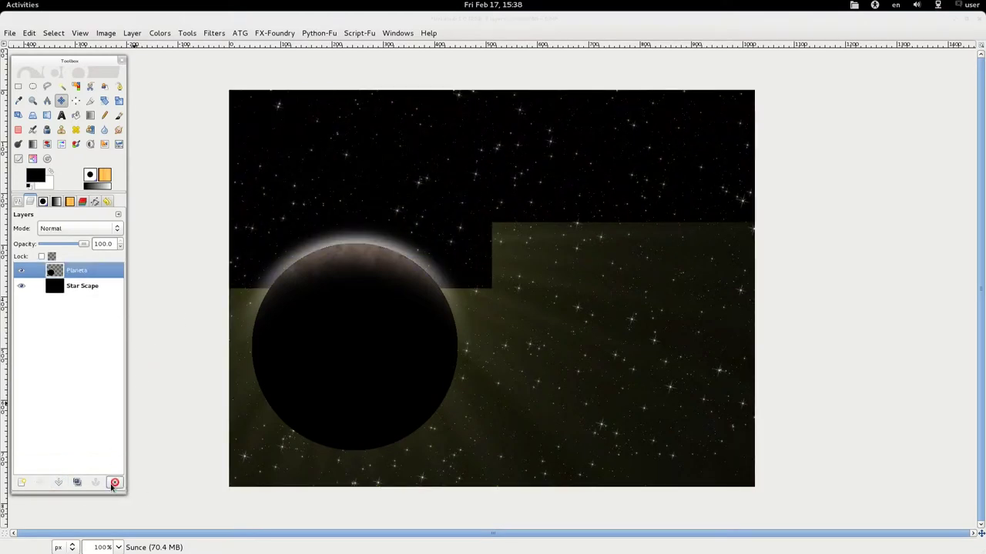
{"action": "left_click", "coordinate": [21, 483]}
Create a black foreground-filled layer named Sunce.
{"action": "left_click", "coordinate": [452, 294]}
{"action": "left_click", "coordinate": [543, 355]}
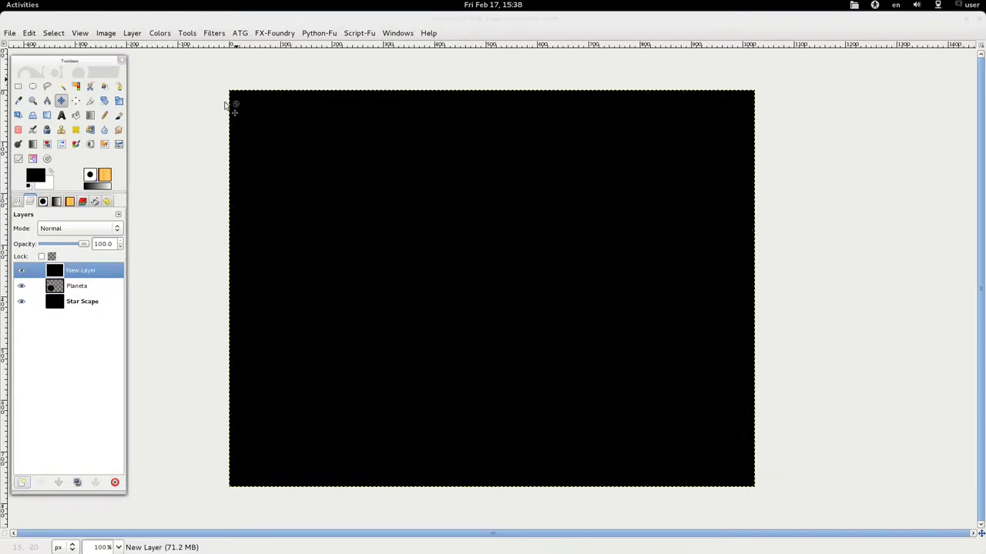
{"action": "double_click", "coordinate": [104, 271]}
{"action": "type", "text": "Sunce"}
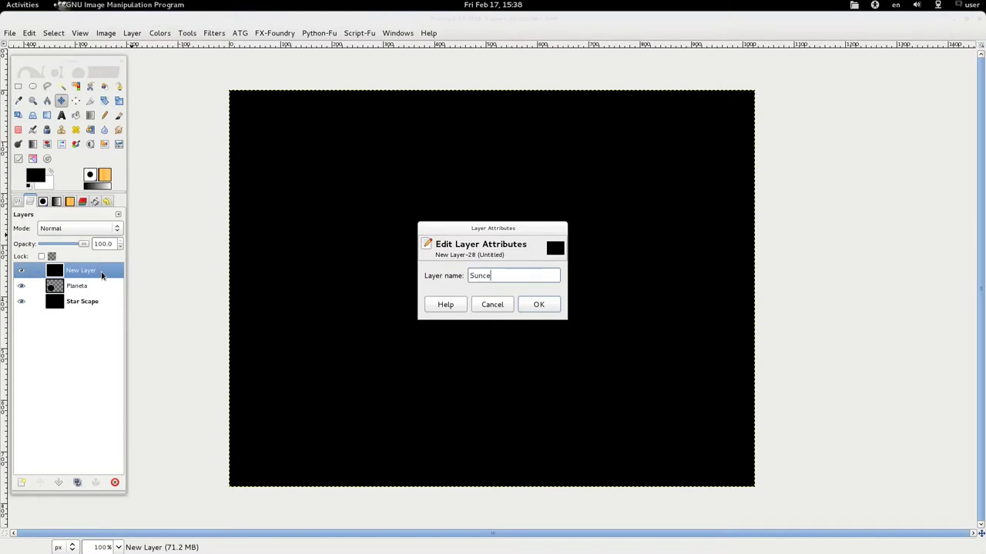
{"action": "key", "text": "Return"}
Set Sunce to Screen mode and render a yellow supernova with a smaller radius.
{"action": "left_click", "coordinate": [214, 33]}
{"action": "mouse_move", "coordinate": [241, 147]}
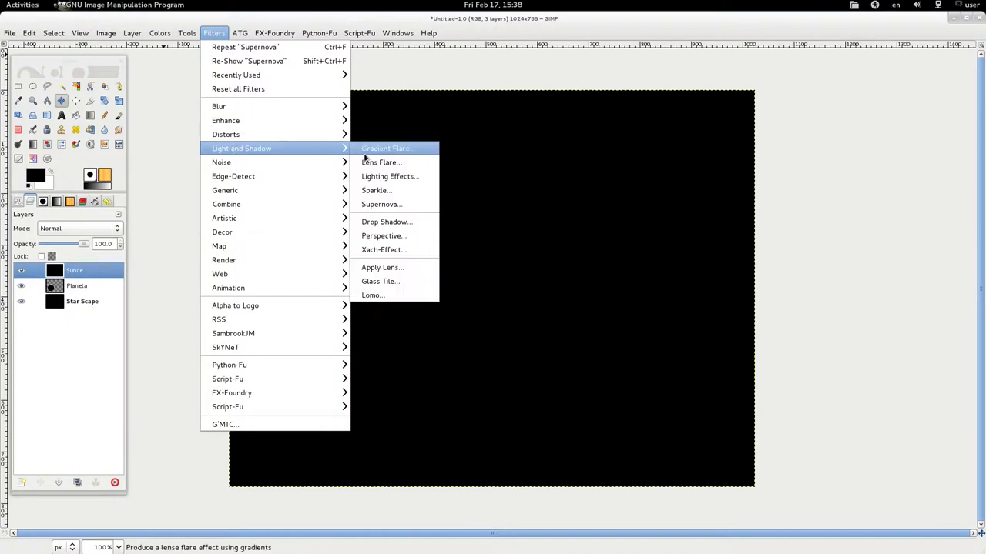
{"action": "left_click", "coordinate": [378, 204]}
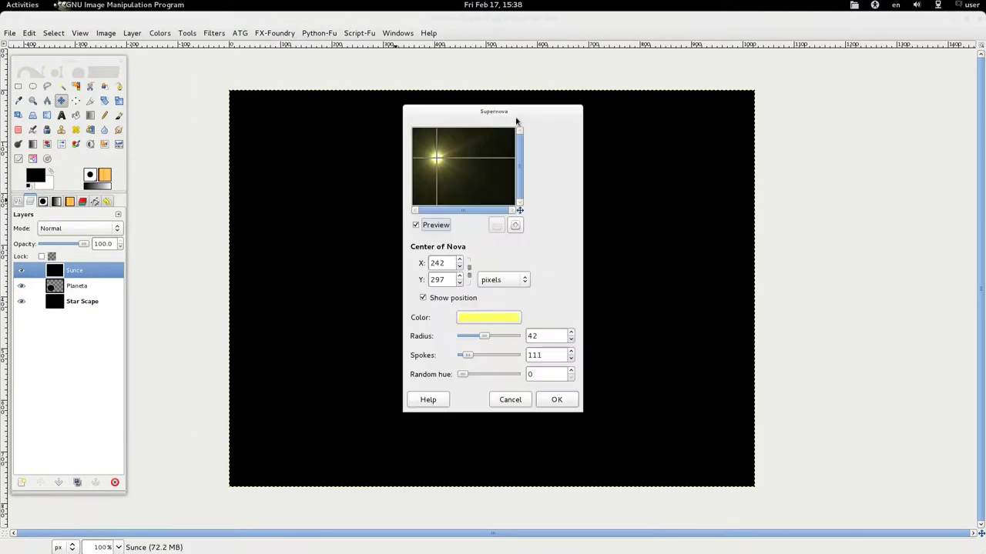
{"action": "left_click_drag", "start_coordinate": [500, 111], "coordinate": [851, 127]}
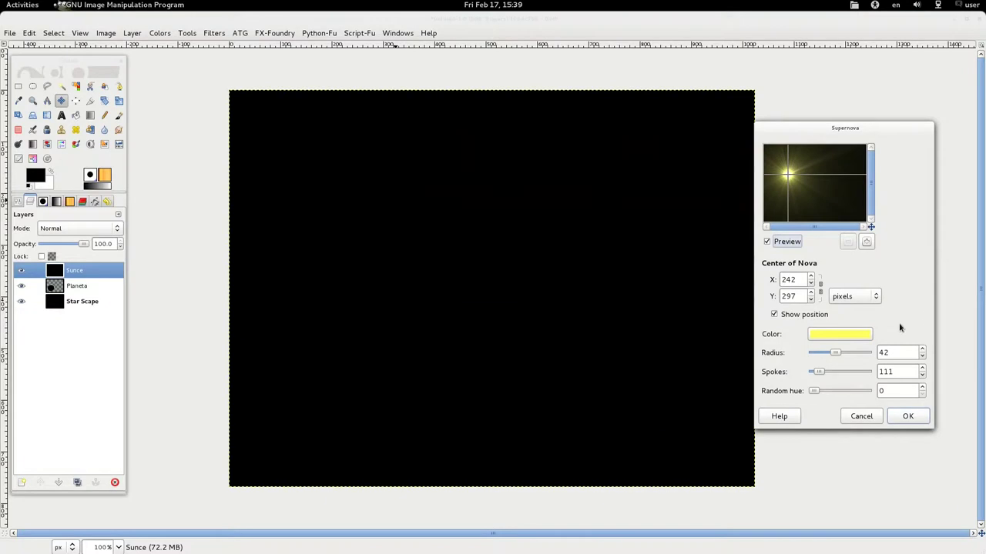
{"action": "left_click", "coordinate": [120, 230]}
{"action": "left_click", "coordinate": [83, 305]}
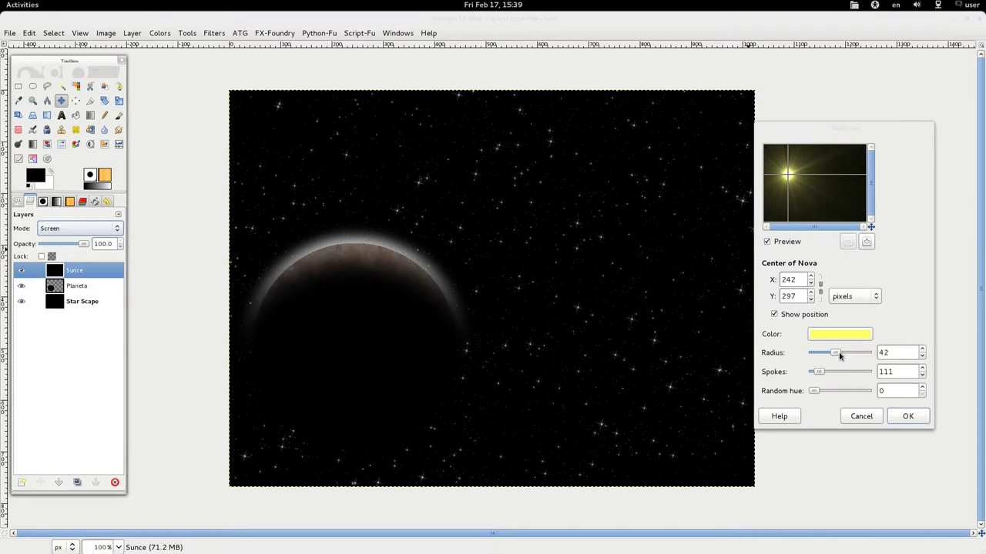
{"action": "mouse_move", "coordinate": [833, 353]}
{"action": "left_mouse_down"}
{"action": "mouse_move", "coordinate": [824, 366]}
{"action": "mouse_move", "coordinate": [826, 356]}
{"action": "left_mouse_up"}
{"action": "left_click", "coordinate": [910, 415]}
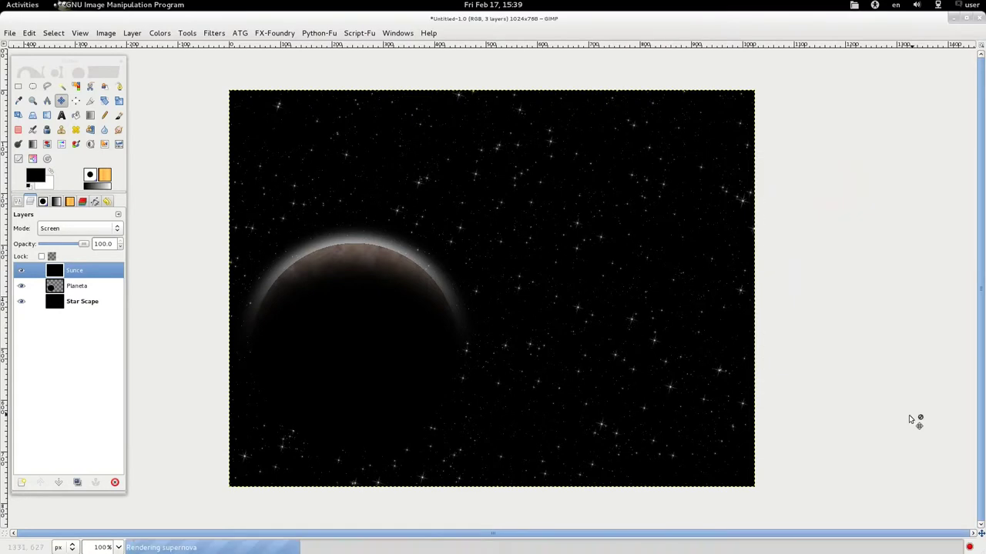
Move the Sunce layer beneath Planeta and nudge the planet slightly upward.
{"action": "left_click", "coordinate": [55, 483]}
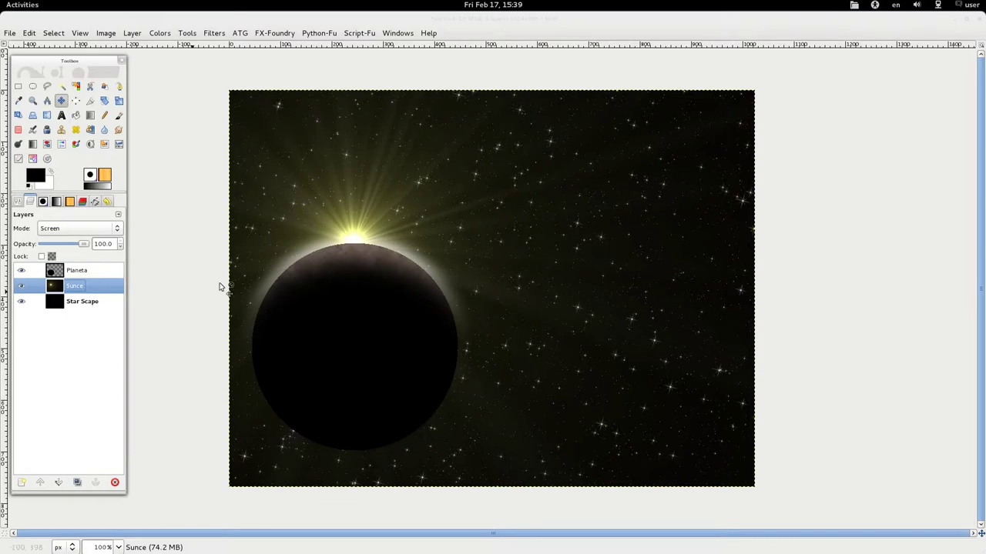
{"action": "left_click", "coordinate": [370, 346]}
{"action": "left_click_drag", "start_coordinate": [361, 336], "coordinate": [361, 335]}
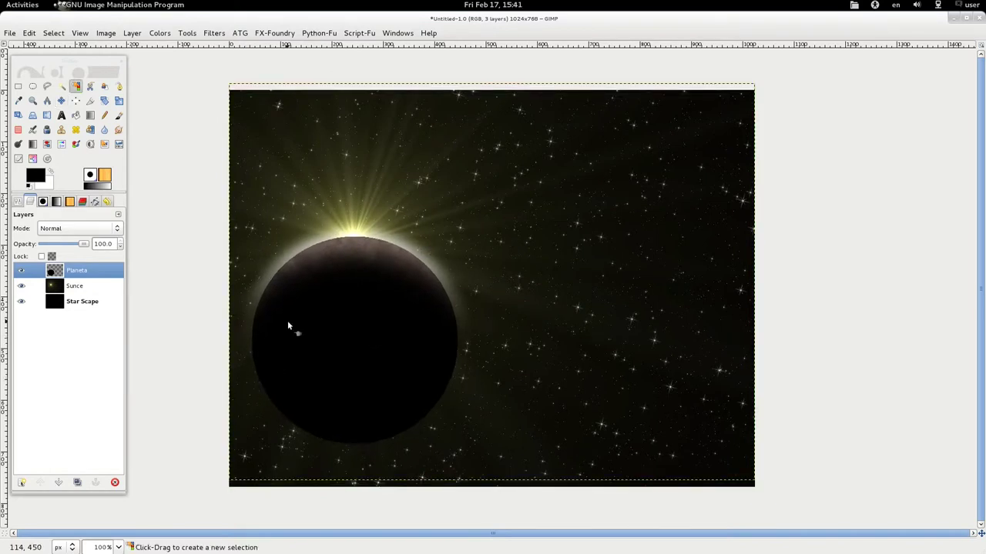
Start a foreground-filled new layer above Star Scape.
{"action": "left_click", "coordinate": [77, 301]}
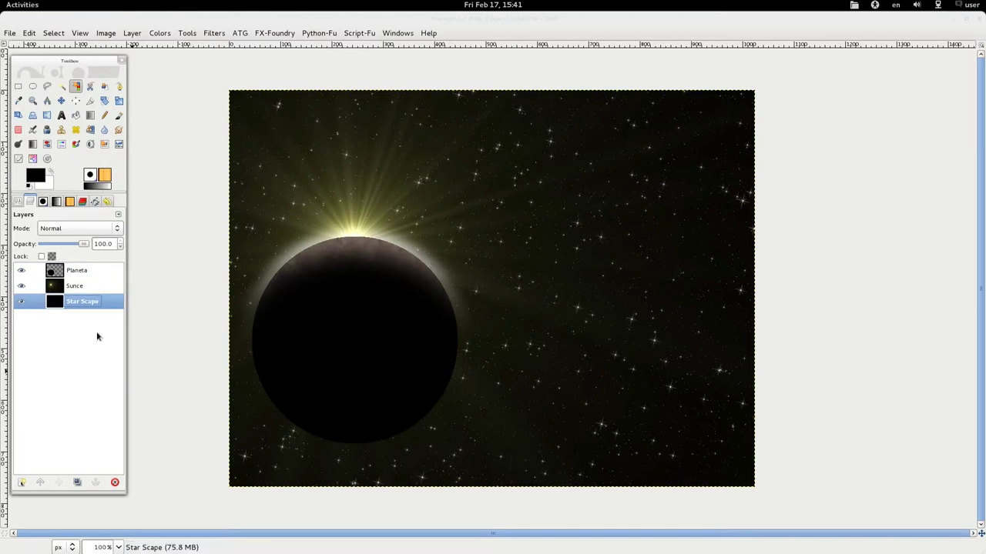
{"action": "left_click", "coordinate": [22, 482]}
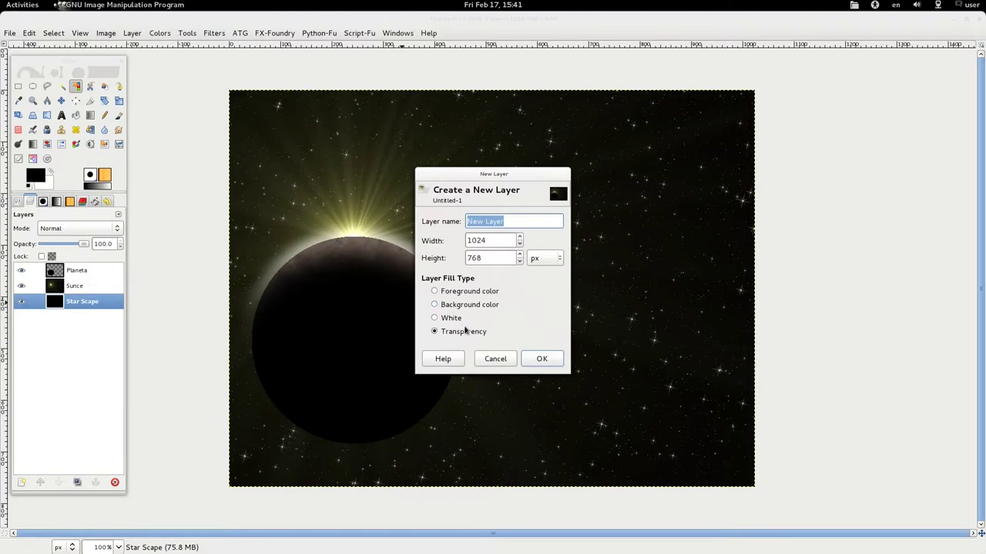
{"action": "left_click", "coordinate": [451, 293]}
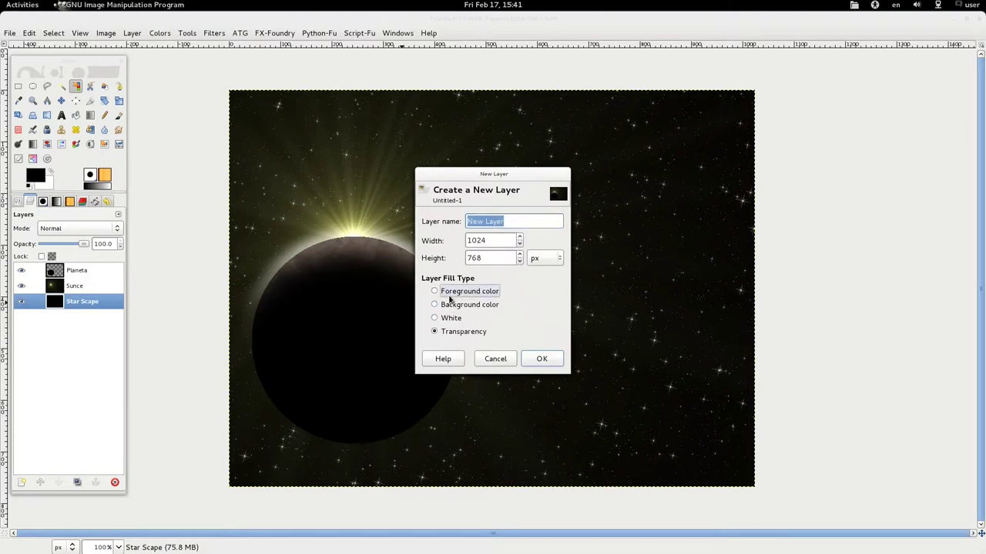
Add the black layer, raise it above Sunce, and blend it in Screen mode.
{"action": "left_click", "coordinate": [542, 359]}
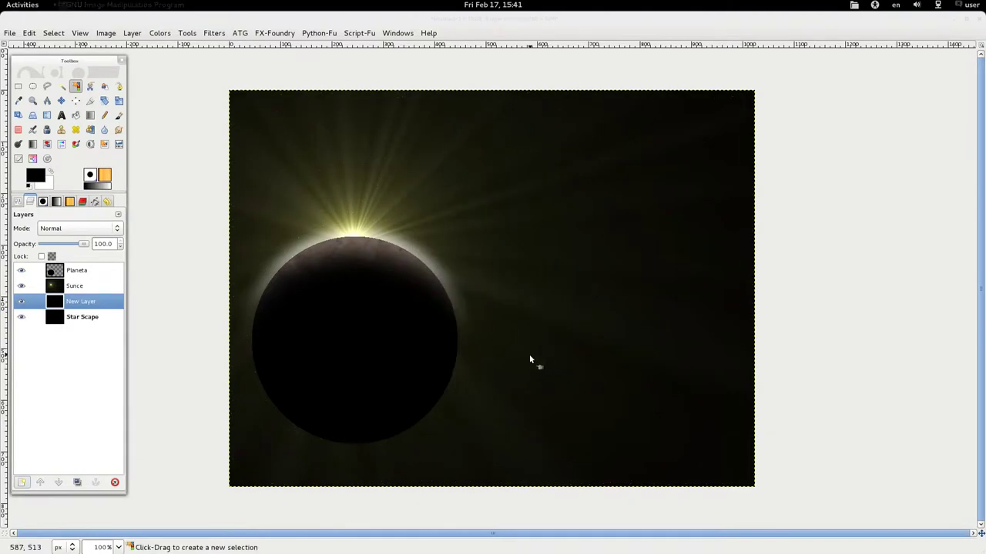
{"action": "left_click", "coordinate": [42, 483]}
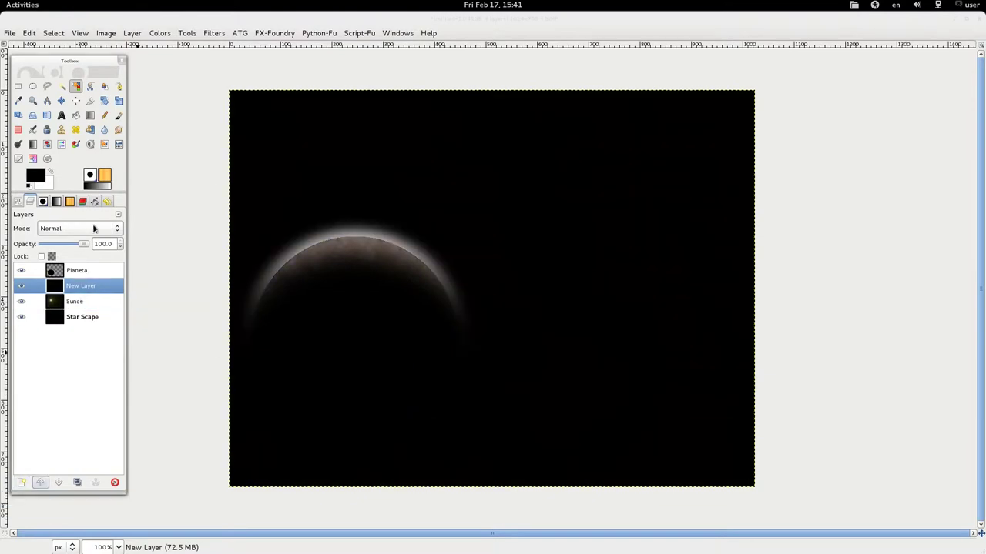
{"action": "left_click", "coordinate": [116, 228]}
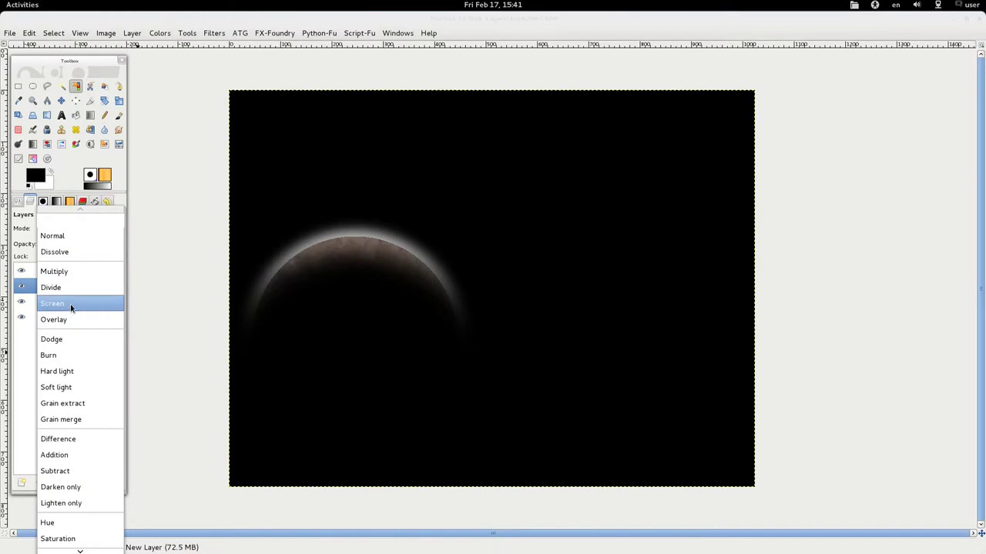
{"action": "left_click", "coordinate": [72, 305]}
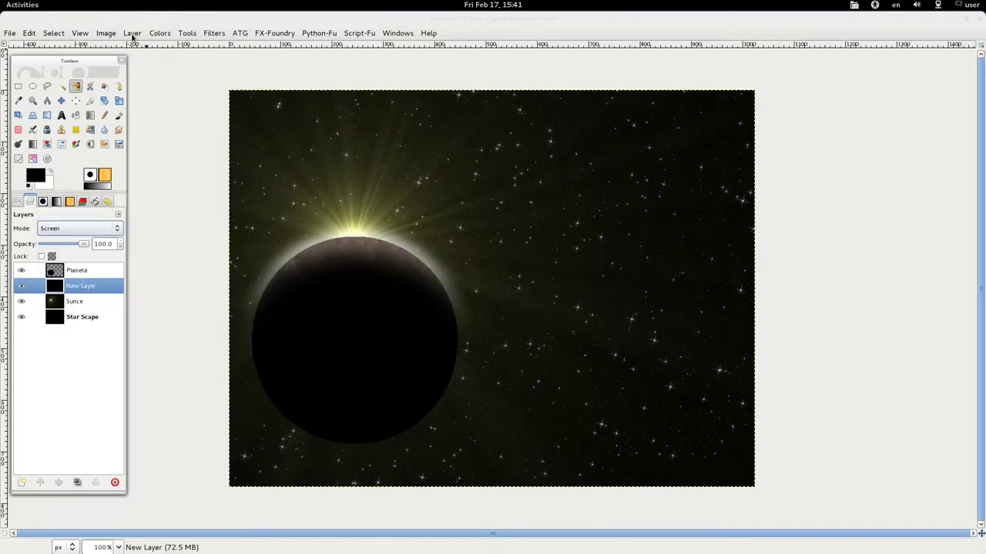
{"action": "left_click", "coordinate": [219, 34]}
{"action": "mouse_move", "coordinate": [241, 147]}
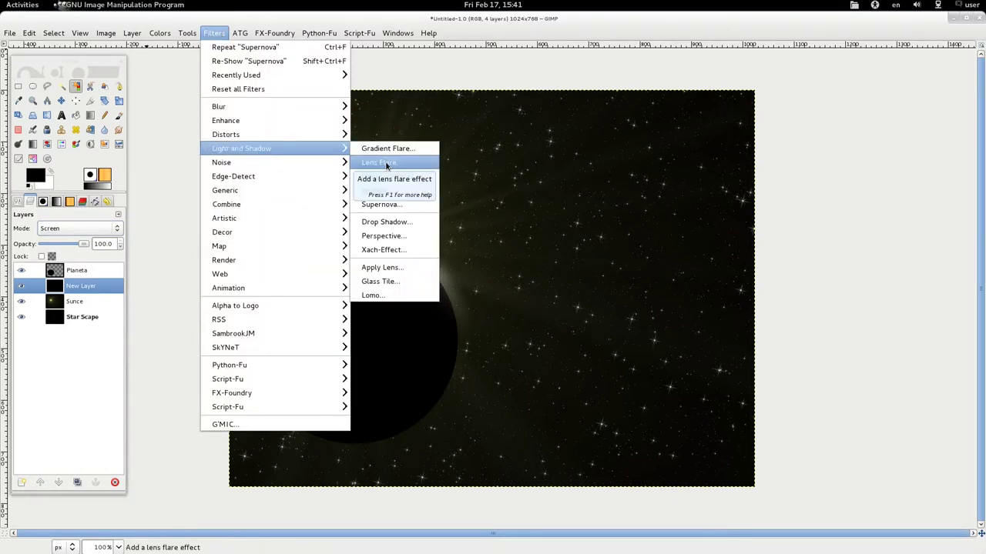
Render a Lens Flare on the new layer centred at X 238, Y 285.
{"action": "left_click", "coordinate": [386, 164]}
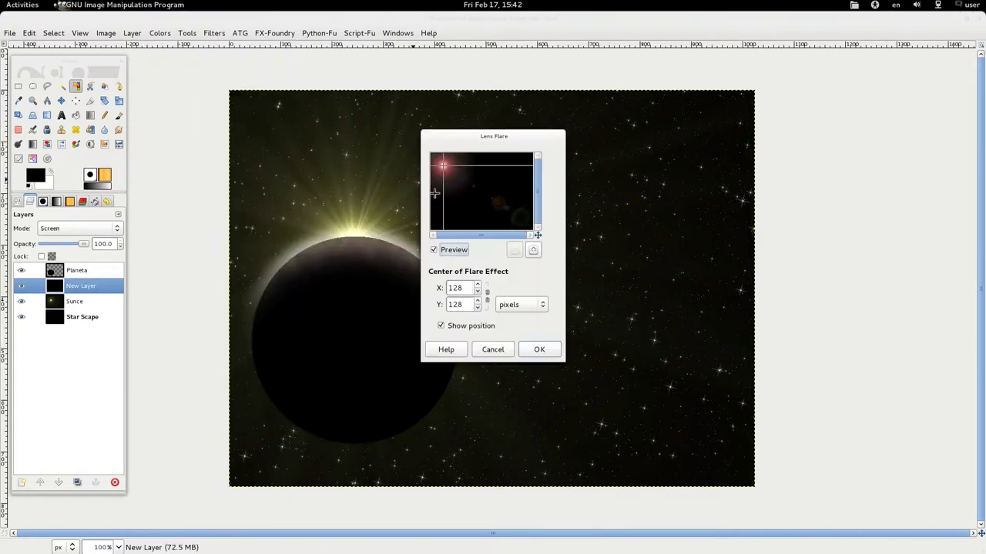
{"action": "left_click_drag", "start_coordinate": [482, 137], "coordinate": [878, 138]}
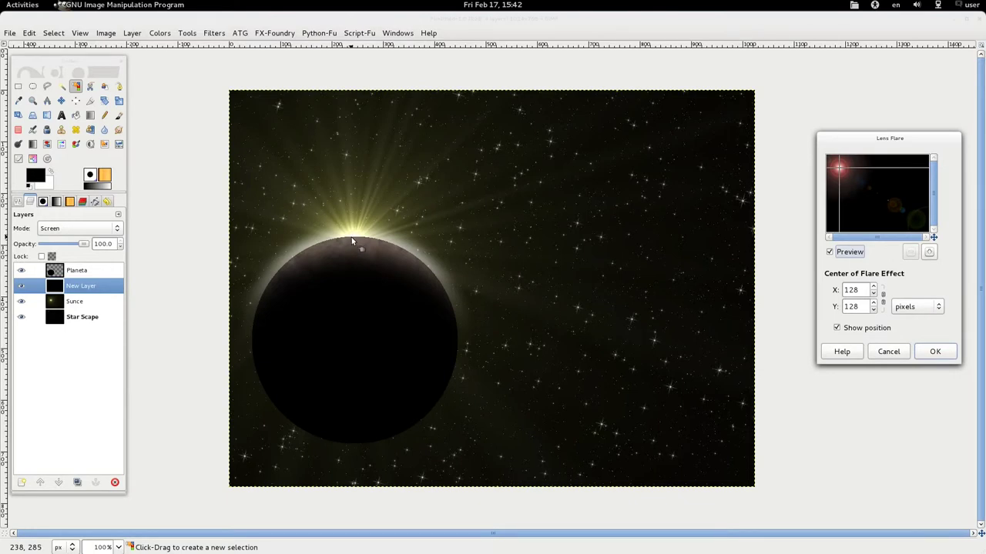
{"action": "double_click", "coordinate": [854, 289]}
{"action": "type", "text": "238"}
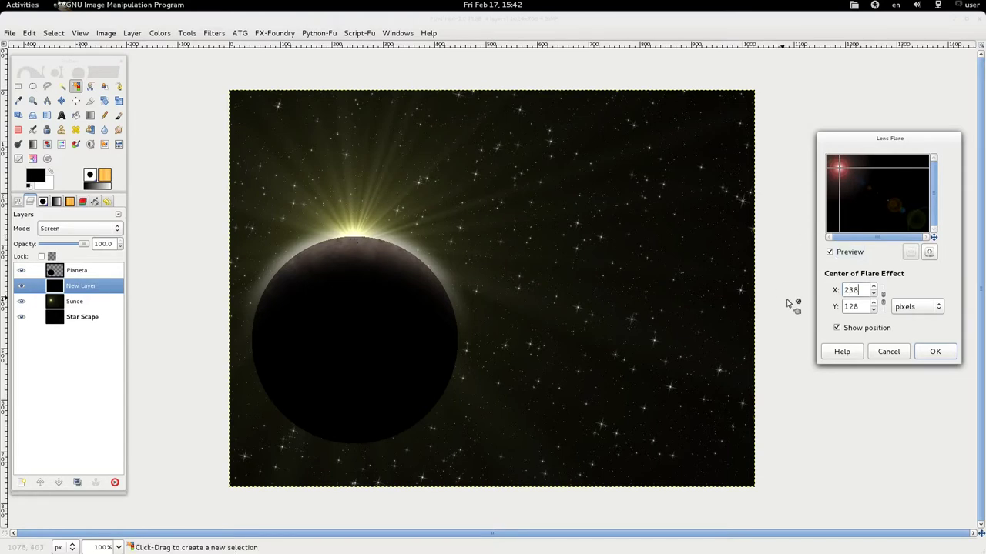
{"action": "key", "text": "Tab"}
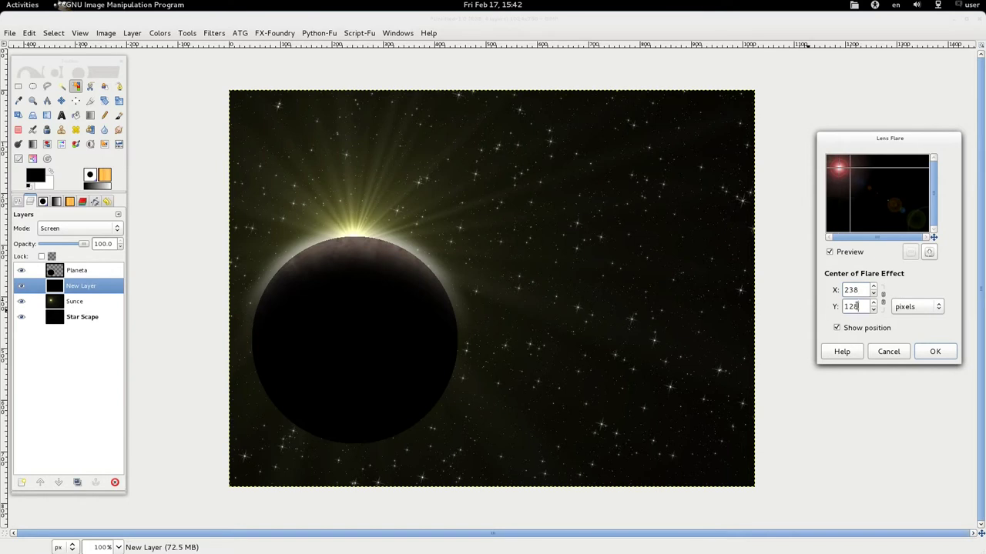
{"action": "type", "text": "285"}
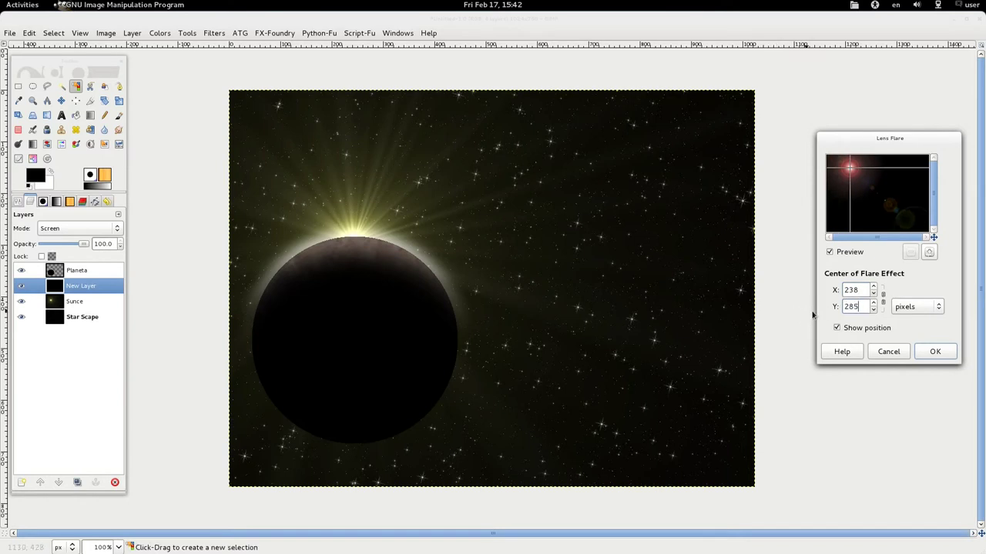
{"action": "key", "text": "shift+Tab"}
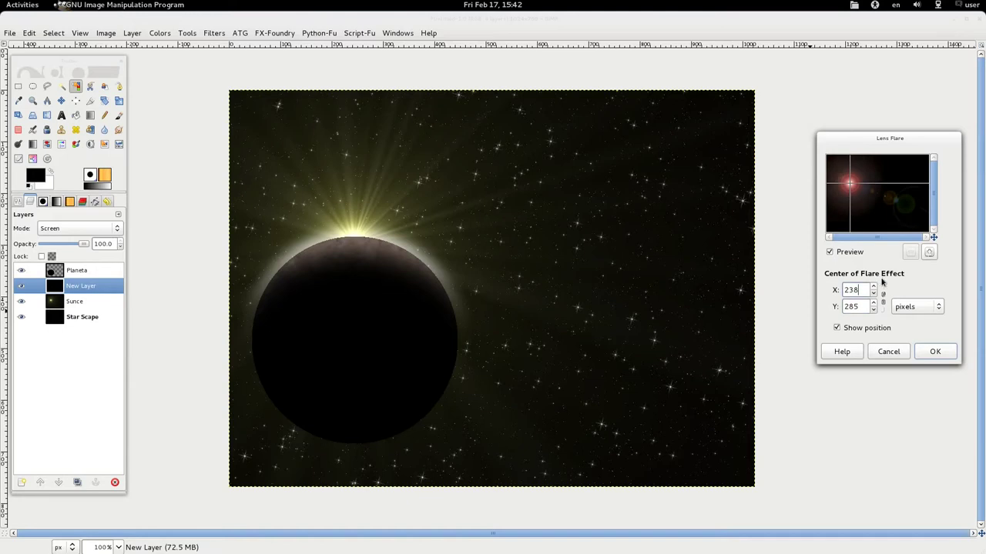
{"action": "left_click", "coordinate": [935, 352]}
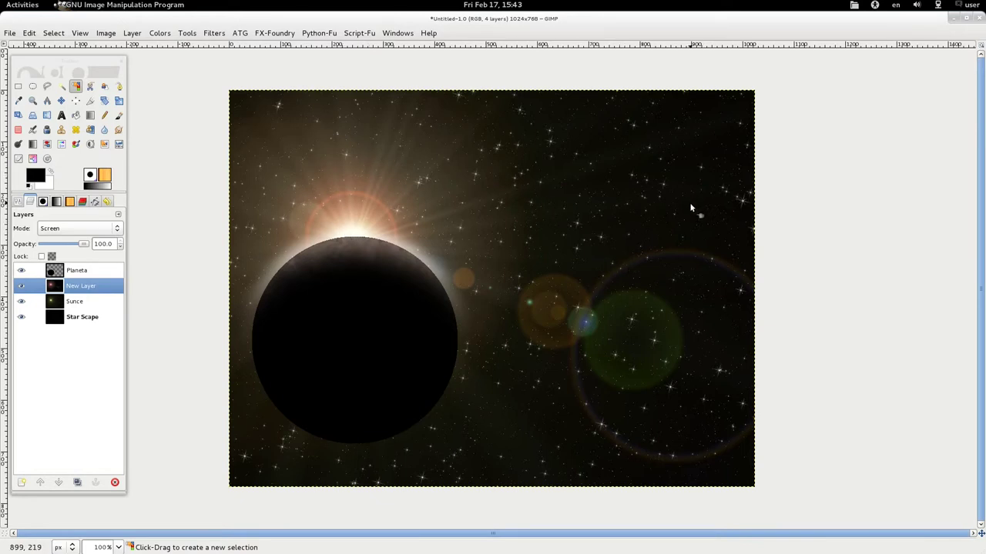
{"action": "scroll", "coordinate": [690, 207], "scroll_direction": "up", "scroll_amount": 1}
{"action": "scroll", "coordinate": [689, 207], "scroll_direction": "up", "scroll_amount": 1}
{"action": "scroll", "coordinate": [688, 207], "scroll_direction": "up", "scroll_amount": 2}
{"action": "scroll", "coordinate": [687, 210], "scroll_direction": "up", "scroll_amount": 1}
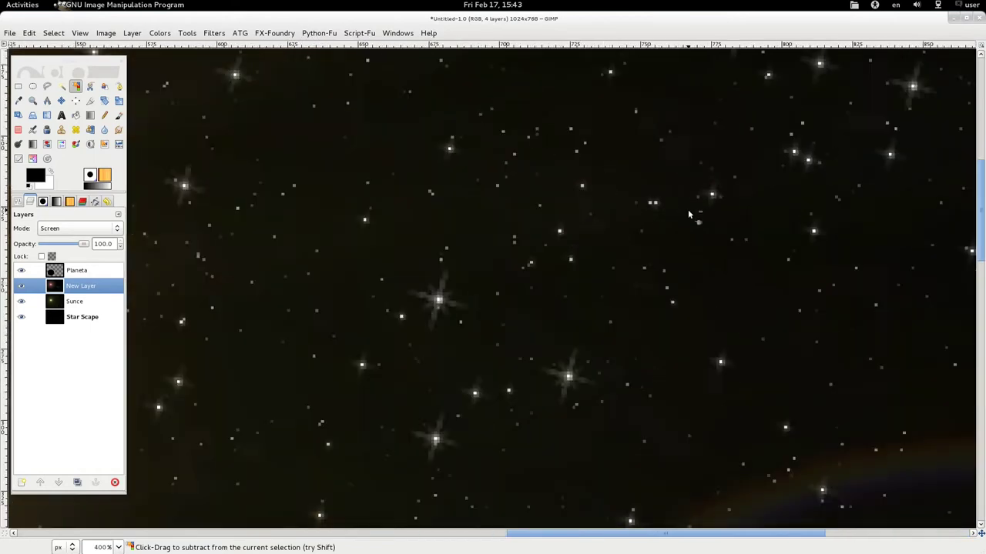
{"action": "scroll", "coordinate": [688, 210], "scroll_direction": "up", "scroll_amount": 2}
{"action": "scroll", "coordinate": [688, 210], "scroll_direction": "down", "scroll_amount": 2}
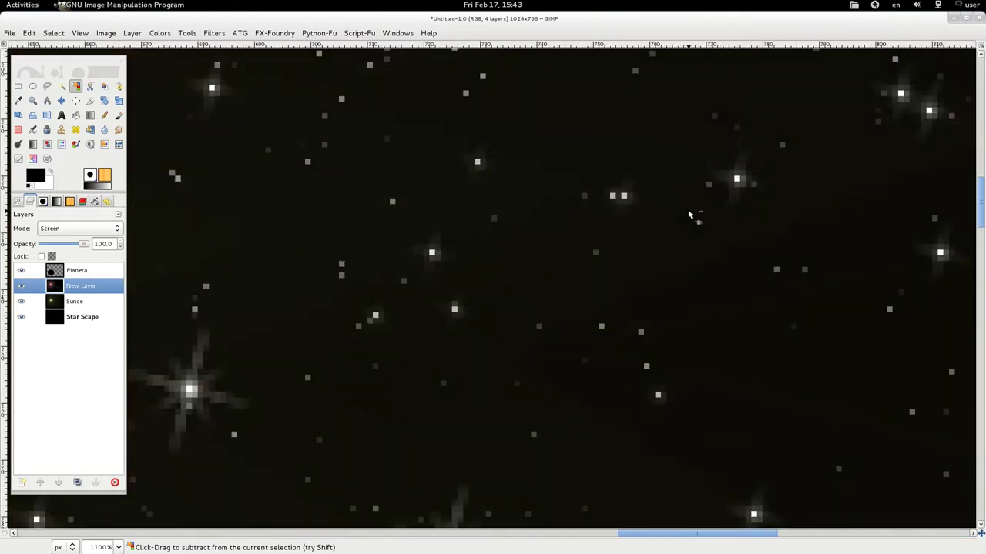
{"action": "scroll", "coordinate": [687, 209], "scroll_direction": "down", "scroll_amount": 2}
{"action": "scroll", "coordinate": [688, 209], "scroll_direction": "down", "scroll_amount": 1}
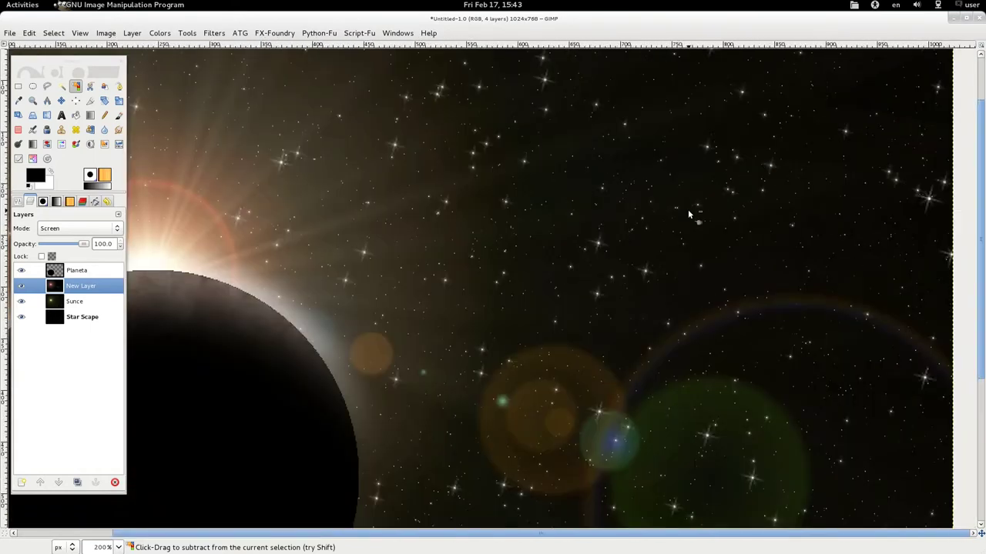
{"action": "scroll", "coordinate": [688, 210], "scroll_direction": "down", "scroll_amount": 1}
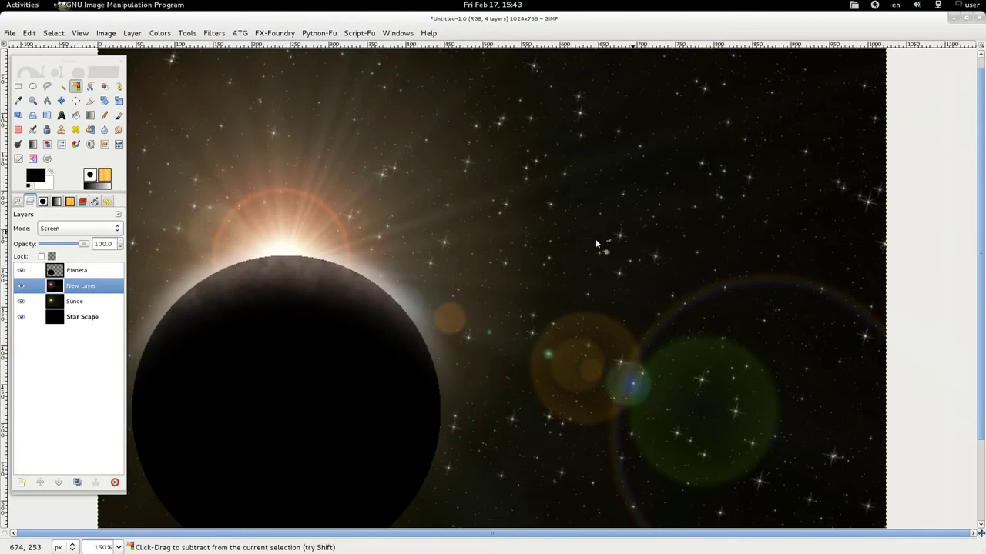
{"action": "left_click", "coordinate": [89, 321]}
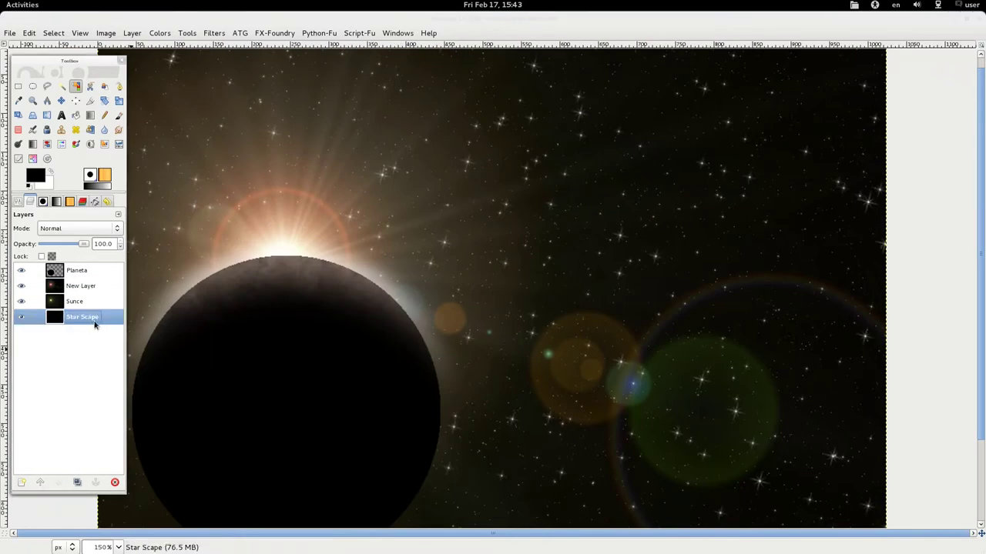
{"action": "left_click", "coordinate": [214, 34]}
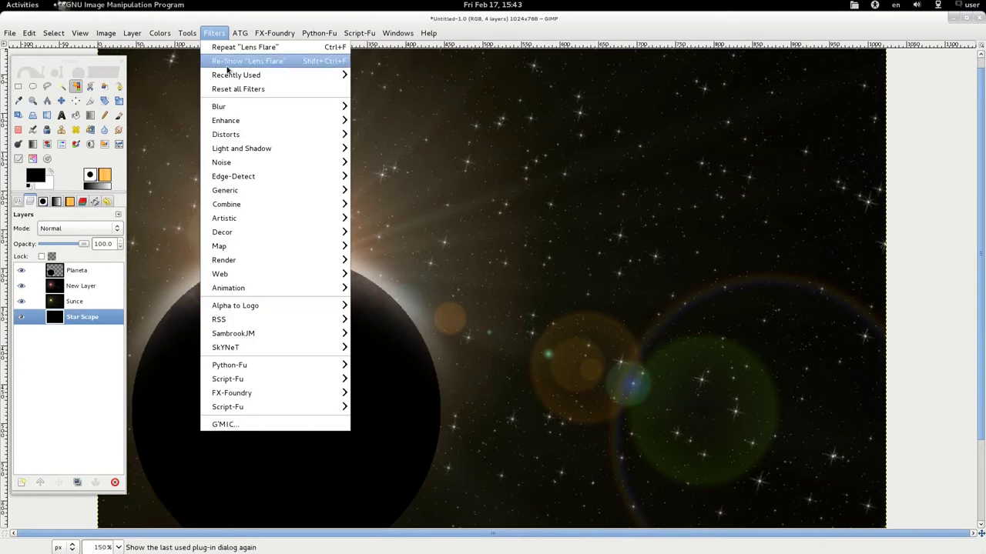
{"action": "mouse_move", "coordinate": [219, 106]}
{"action": "left_click", "coordinate": [379, 120]}
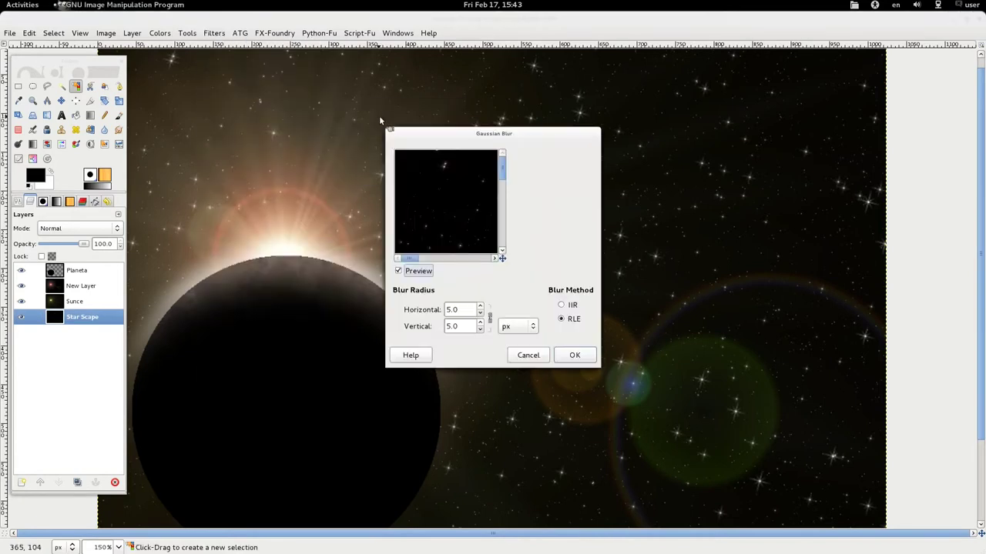
{"action": "triple_click", "coordinate": [480, 330]}
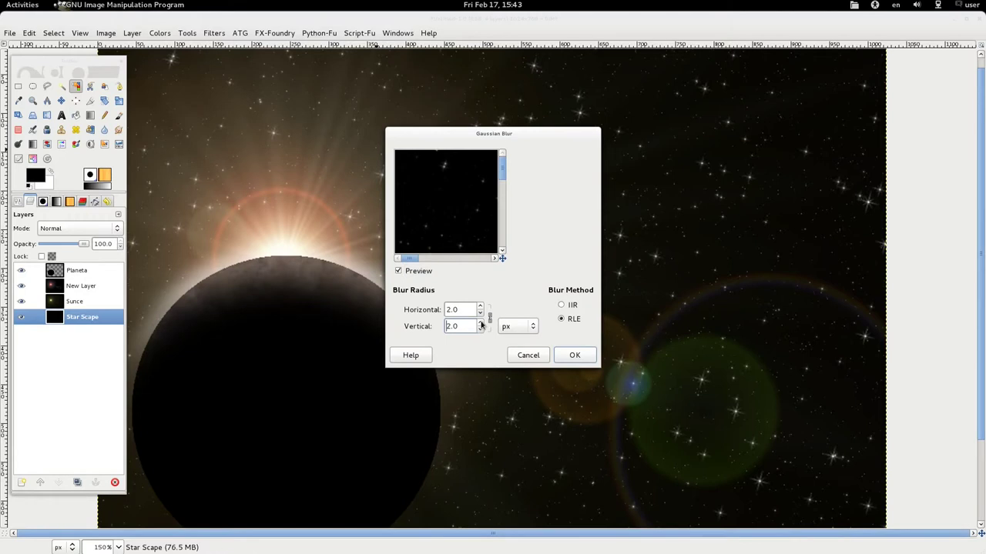
{"action": "left_click", "coordinate": [587, 356]}
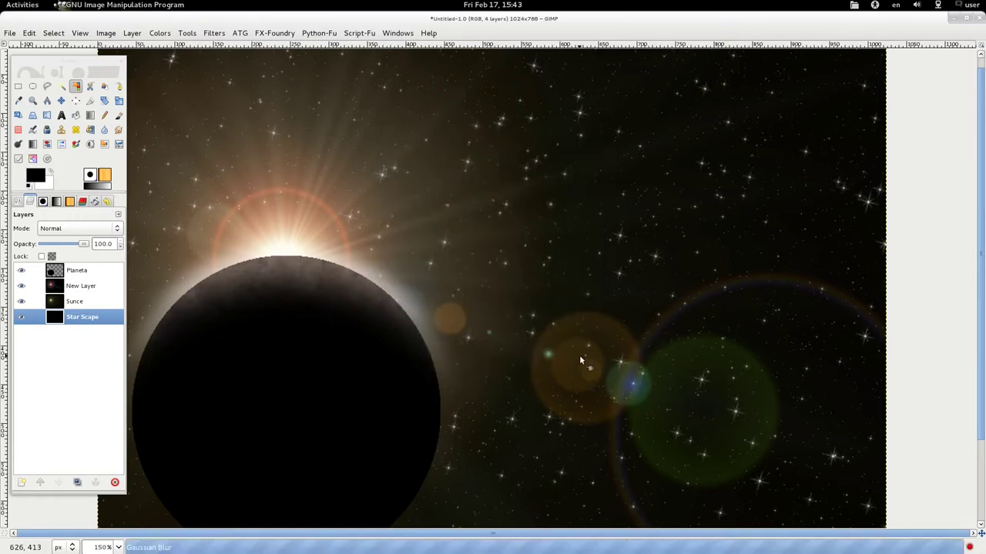
{"action": "scroll", "coordinate": [669, 262], "scroll_direction": "down", "scroll_amount": 2}
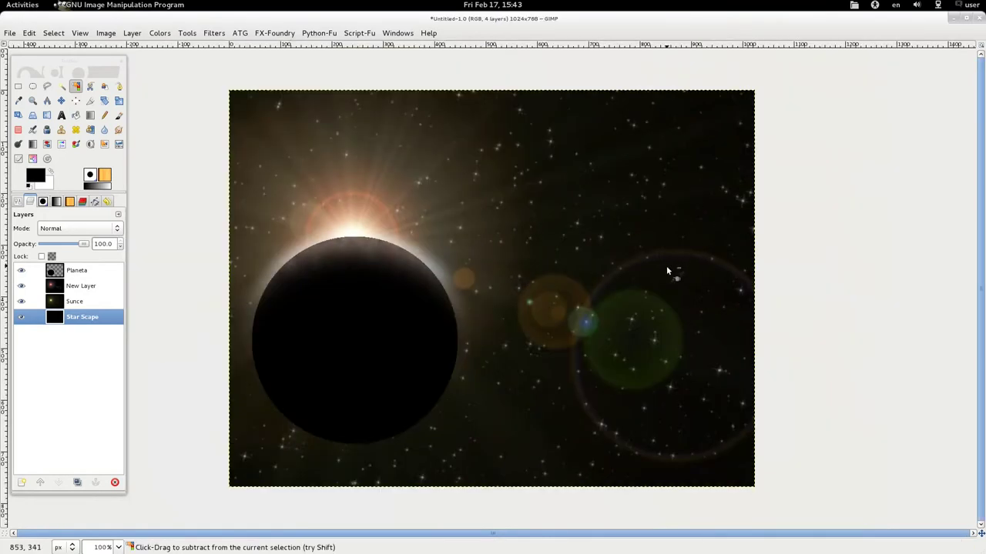
{"action": "scroll", "coordinate": [651, 211], "scroll_direction": "up", "scroll_amount": 3}
{"action": "scroll", "coordinate": [653, 224], "scroll_direction": "up", "scroll_amount": 1}
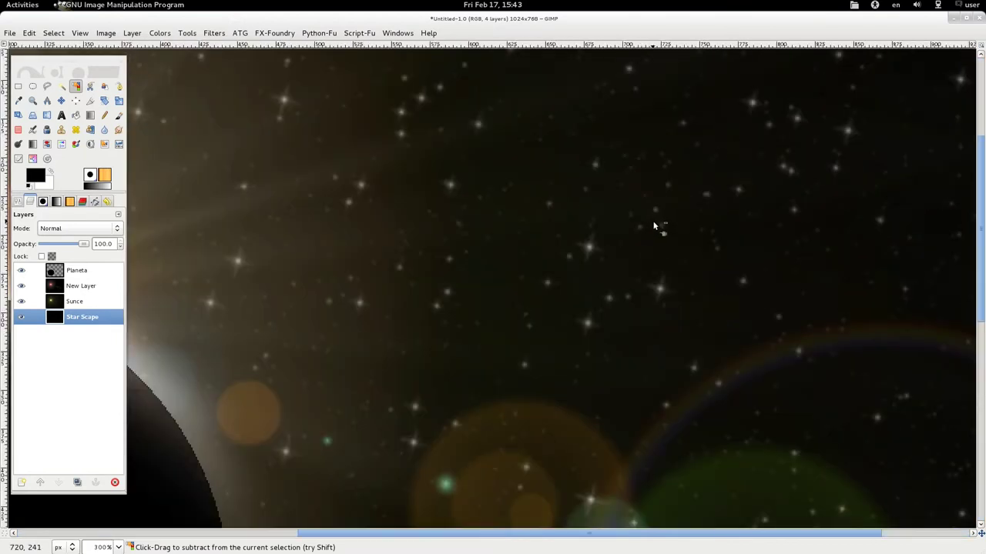
{"action": "scroll", "coordinate": [653, 223], "scroll_direction": "down", "scroll_amount": 1}
{"action": "scroll", "coordinate": [653, 223], "scroll_direction": "down", "scroll_amount": 1}
Replace the 2 px star blur with a 1.0 px Gaussian blur on Star Scape.
{"action": "key", "text": "ctrl+z"}
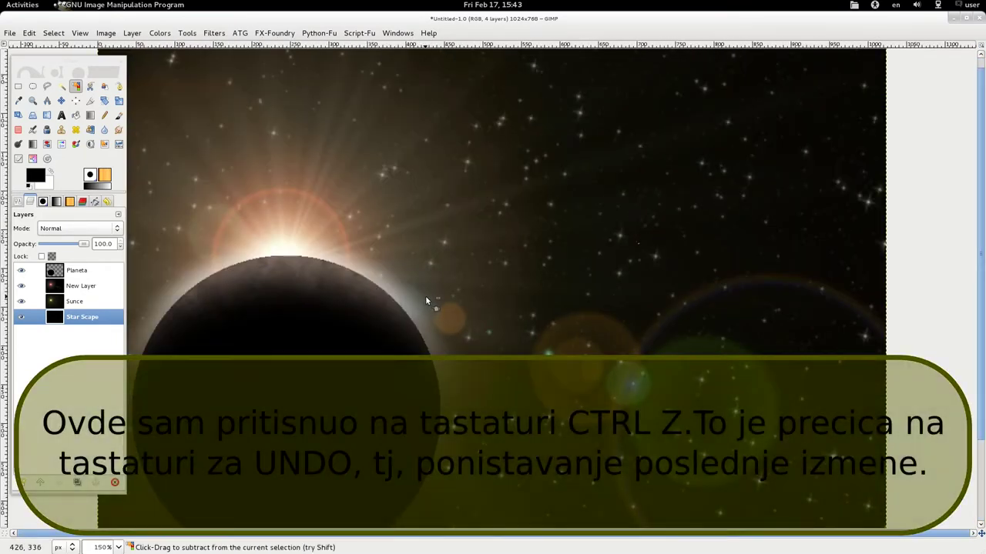
{"action": "left_click", "coordinate": [213, 33]}
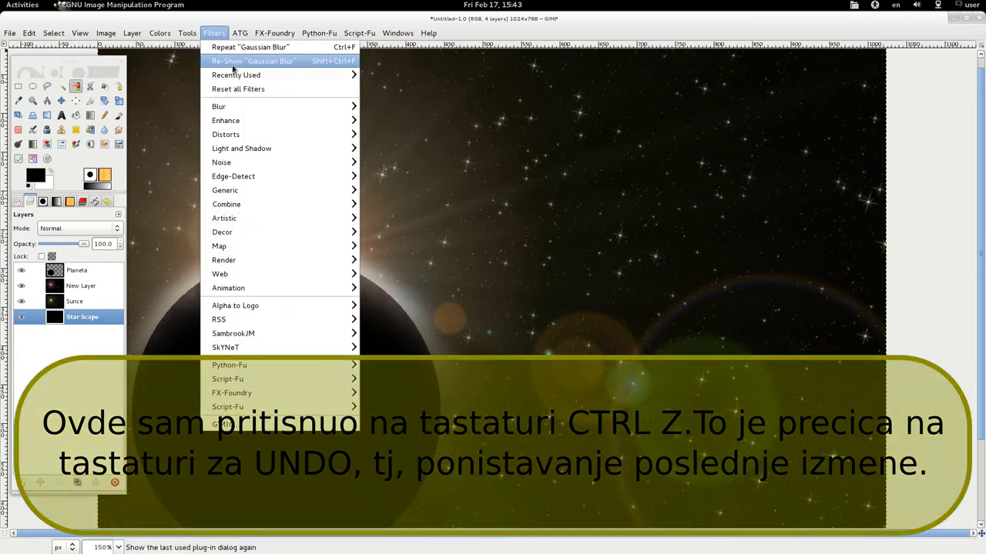
{"action": "left_click", "coordinate": [246, 61]}
{"action": "left_click", "coordinate": [480, 330]}
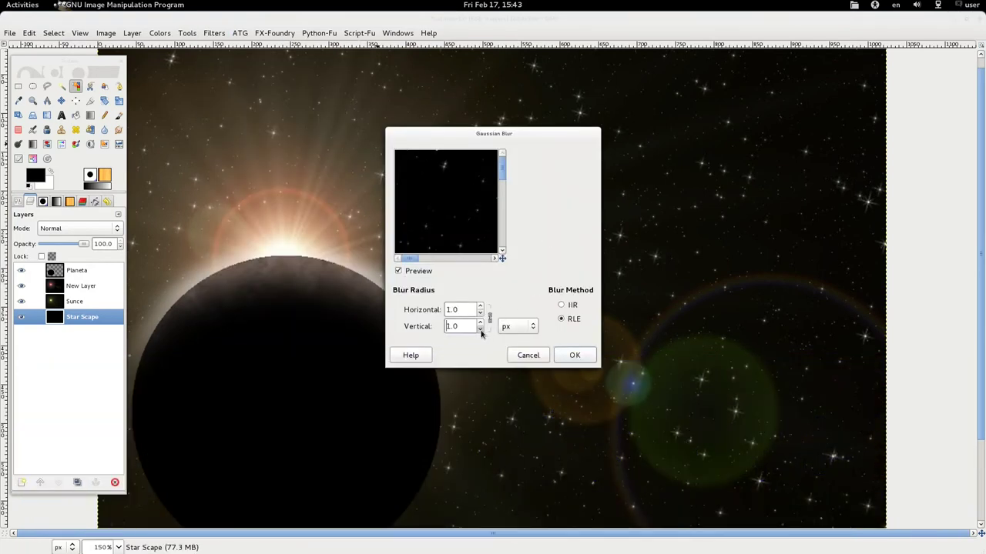
{"action": "left_click", "coordinate": [574, 355]}
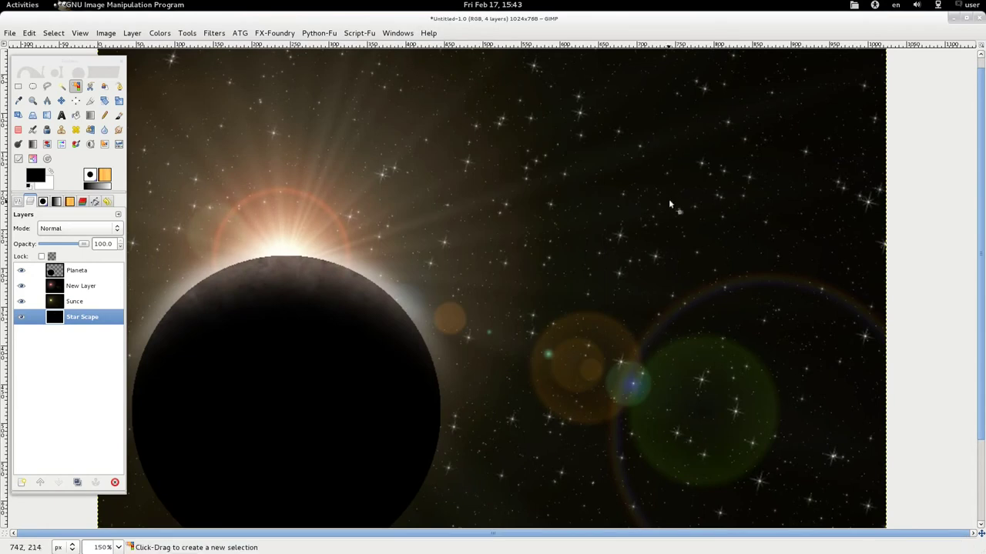
Zoom in and out to inspect the softened stars.
{"action": "scroll", "coordinate": [663, 197], "scroll_direction": "up", "scroll_amount": 2}
{"action": "scroll", "coordinate": [662, 199], "scroll_direction": "up", "scroll_amount": 2}
{"action": "scroll", "coordinate": [660, 202], "scroll_direction": "up", "scroll_amount": 1}
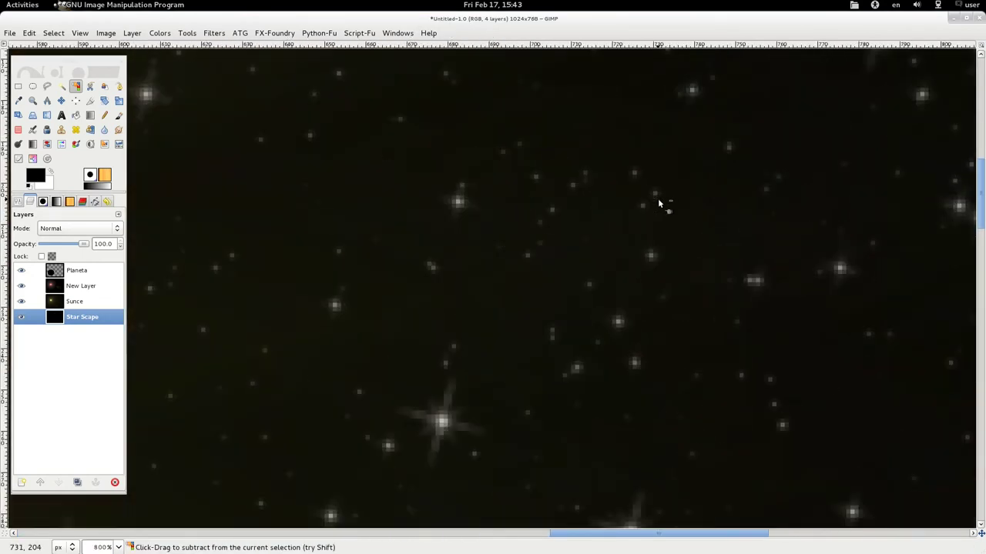
{"action": "scroll", "coordinate": [603, 208], "scroll_direction": "down", "scroll_amount": 1}
{"action": "scroll", "coordinate": [604, 204], "scroll_direction": "down", "scroll_amount": 1}
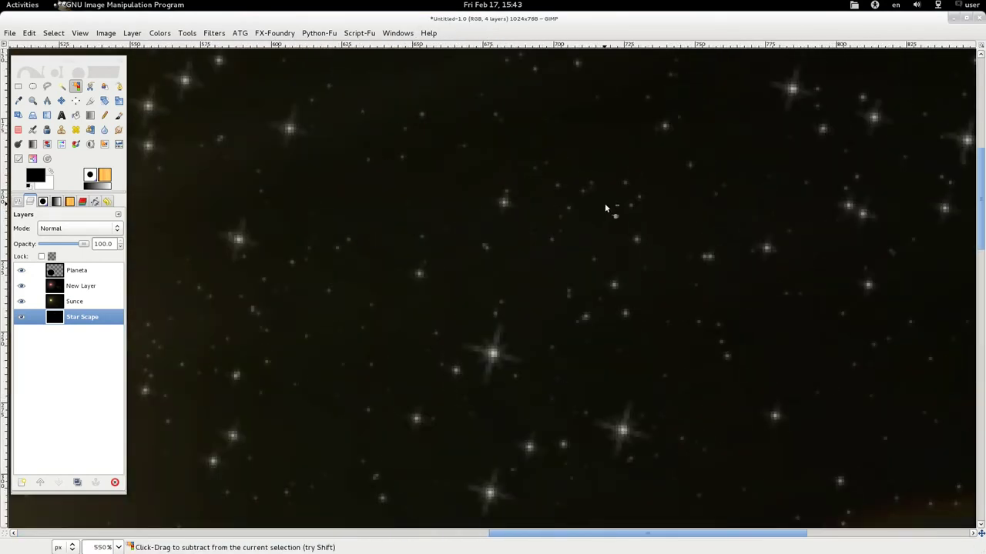
{"action": "scroll", "coordinate": [605, 204], "scroll_direction": "down", "scroll_amount": 2}
{"action": "scroll", "coordinate": [604, 204], "scroll_direction": "down", "scroll_amount": 2}
{"action": "scroll", "coordinate": [602, 207], "scroll_direction": "up", "scroll_amount": 5}
{"action": "scroll", "coordinate": [602, 207], "scroll_direction": "down", "scroll_amount": 1}
{"action": "scroll", "coordinate": [603, 210], "scroll_direction": "down", "scroll_amount": 1}
{"action": "scroll", "coordinate": [605, 212], "scroll_direction": "down", "scroll_amount": 1}
{"action": "scroll", "coordinate": [610, 216], "scroll_direction": "down", "scroll_amount": 1}
{"action": "scroll", "coordinate": [611, 215], "scroll_direction": "down", "scroll_amount": 1}
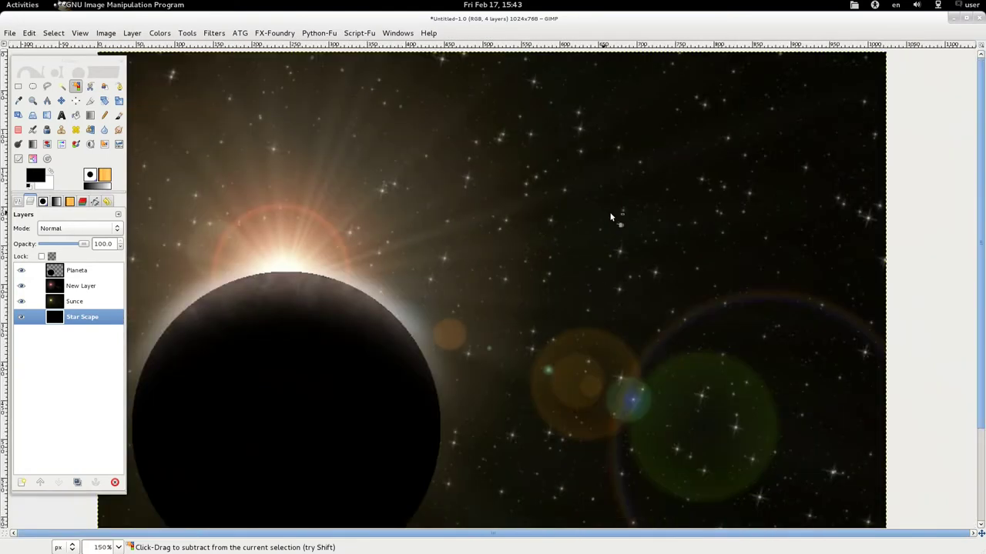
{"action": "scroll", "coordinate": [613, 215], "scroll_direction": "down", "scroll_amount": 1}
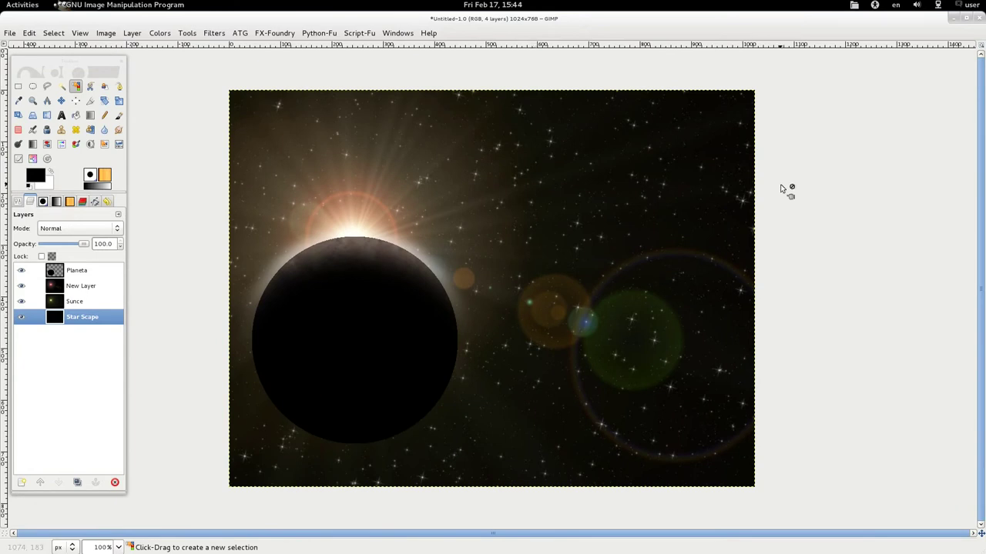
Select the Planeta layer and zoom to 300% on the planet's top rim.
{"action": "key", "text": "Home"}
{"action": "scroll", "coordinate": [422, 276], "scroll_direction": "up", "scroll_amount": 1}
{"action": "scroll", "coordinate": [422, 275], "scroll_direction": "up", "scroll_amount": 1}
{"action": "scroll", "coordinate": [399, 273], "scroll_direction": "up", "scroll_amount": 1}
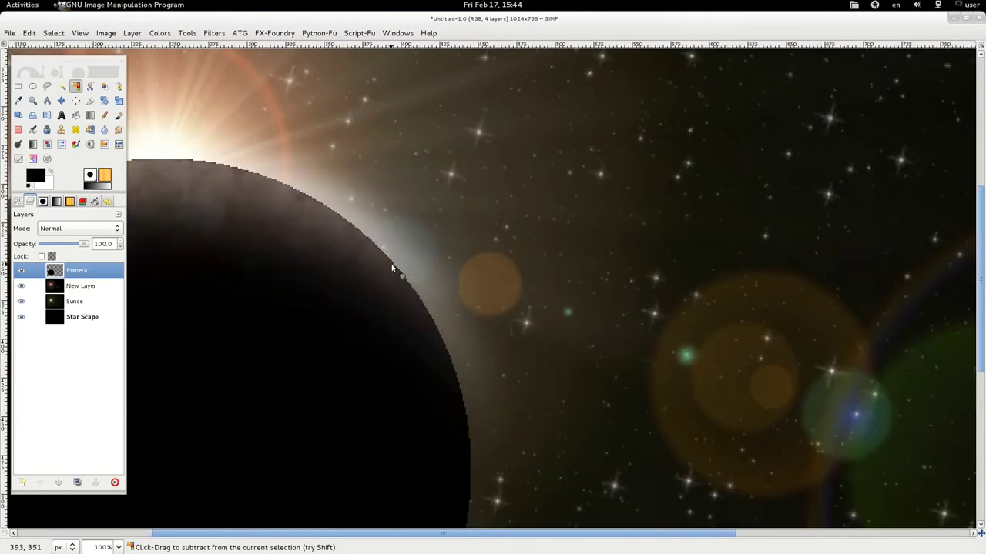
{"action": "left_click_drag", "start_coordinate": [404, 250], "coordinate": [636, 292]}
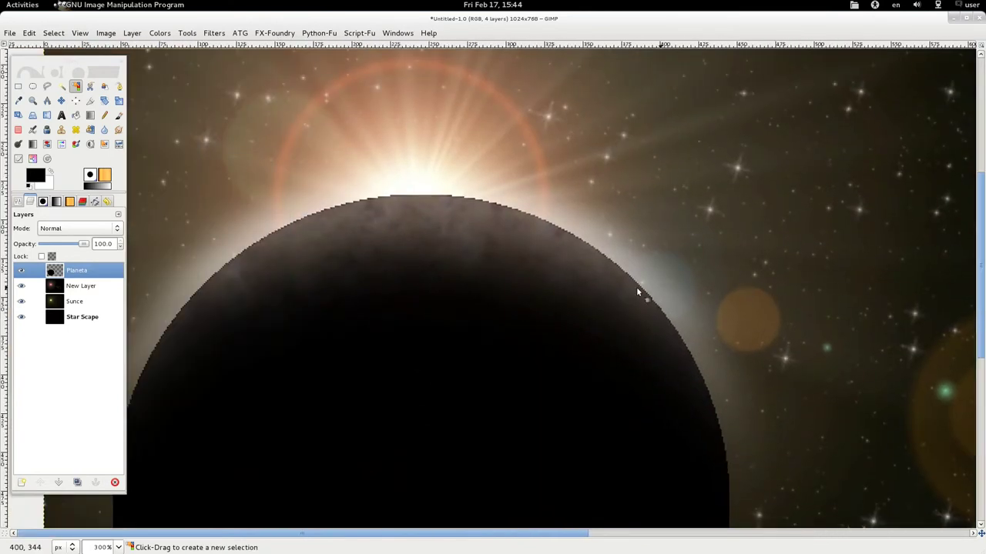
{"action": "left_click", "coordinate": [63, 353]}
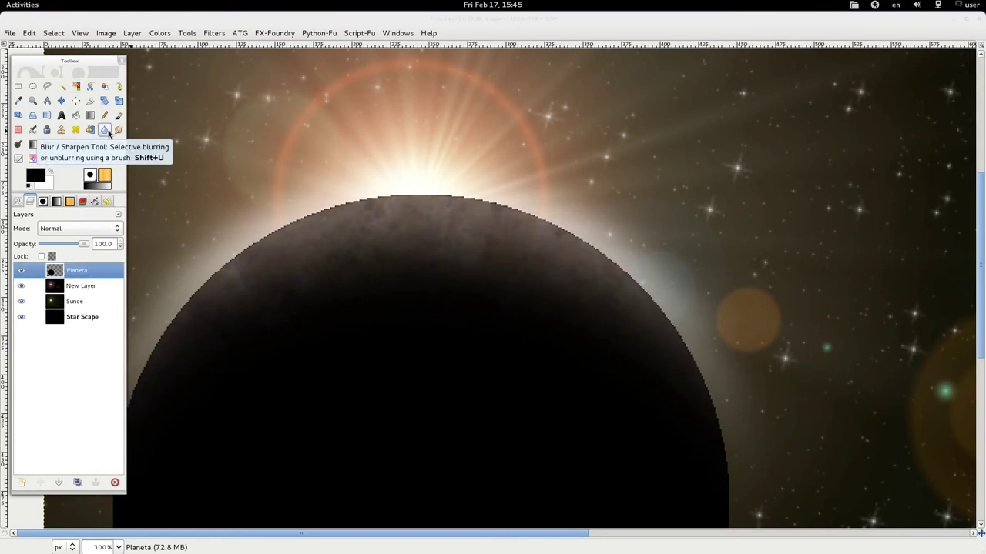
Blur the planet's jagged upper edge with the Blur/Sharpen tool so it blends into the glow.
{"action": "left_click", "coordinate": [106, 131]}
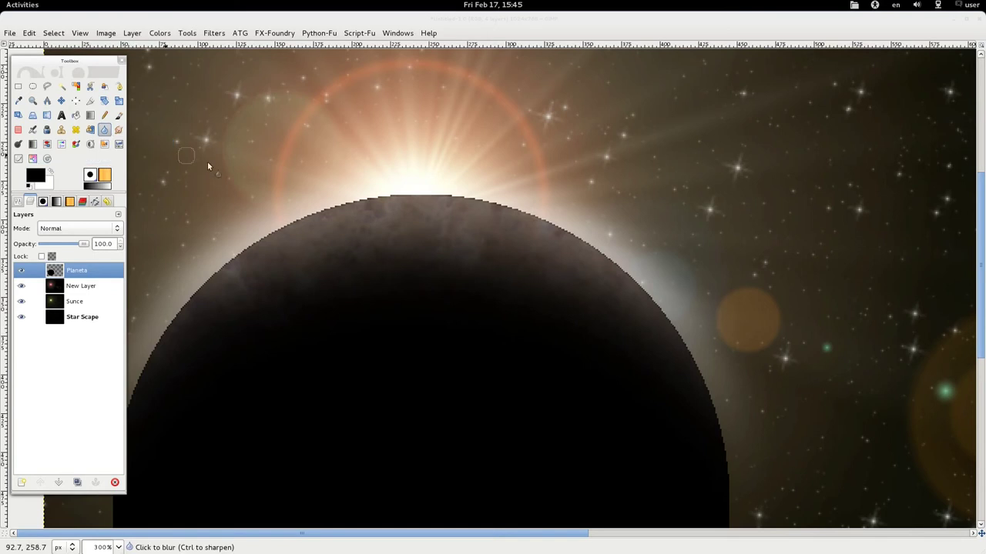
{"action": "mouse_move", "coordinate": [364, 205]}
{"action": "left_mouse_down"}
{"action": "mouse_move", "coordinate": [286, 224]}
{"action": "mouse_move", "coordinate": [264, 241]}
{"action": "left_mouse_up"}
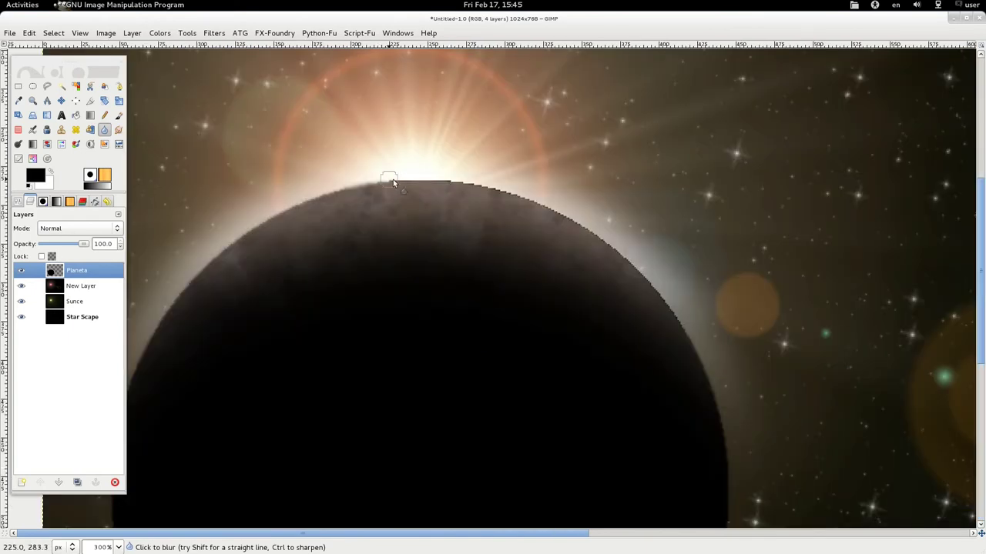
{"action": "left_click_drag", "start_coordinate": [423, 181], "coordinate": [473, 187]}
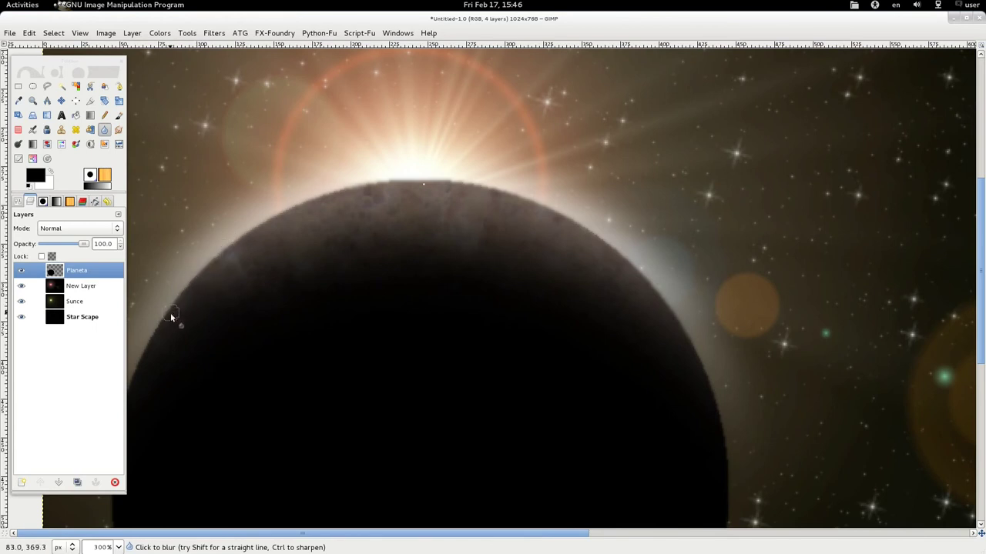
{"action": "scroll", "coordinate": [755, 307], "scroll_direction": "down", "scroll_amount": 2}
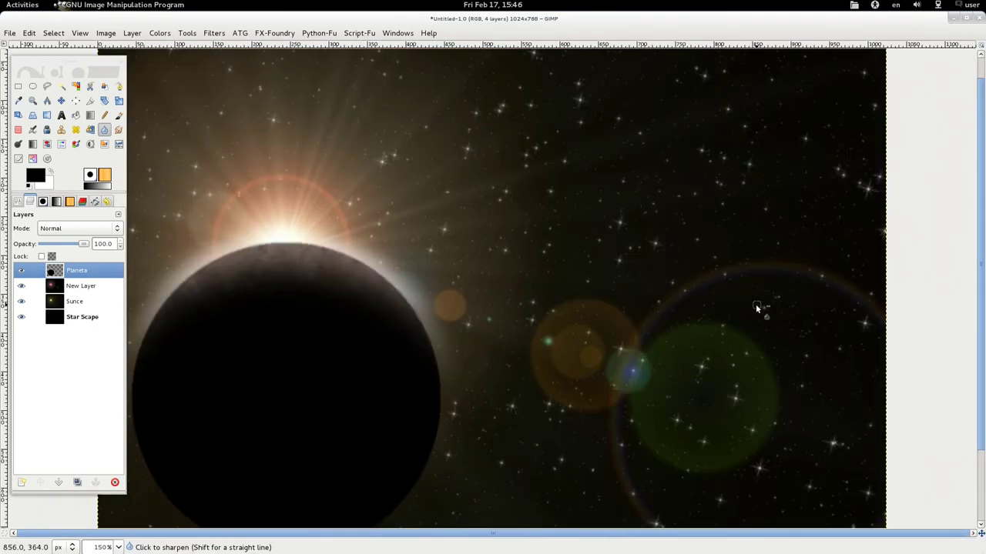